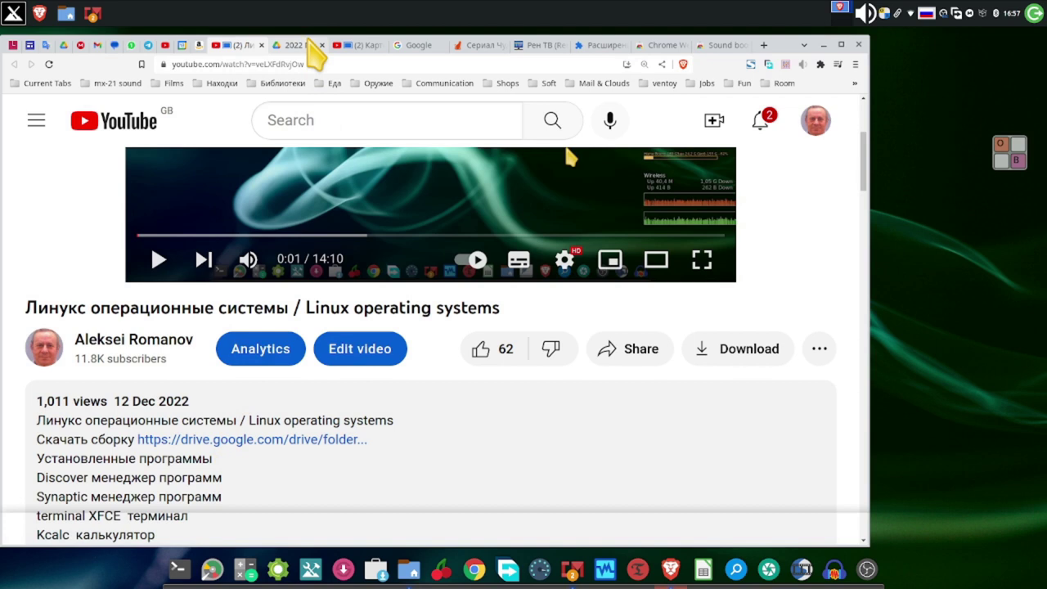
Download the Addons folder from the 2022 MX folder in Google Drive as a zip archive to /home/user/Рабочий стол
left_click(296, 45)
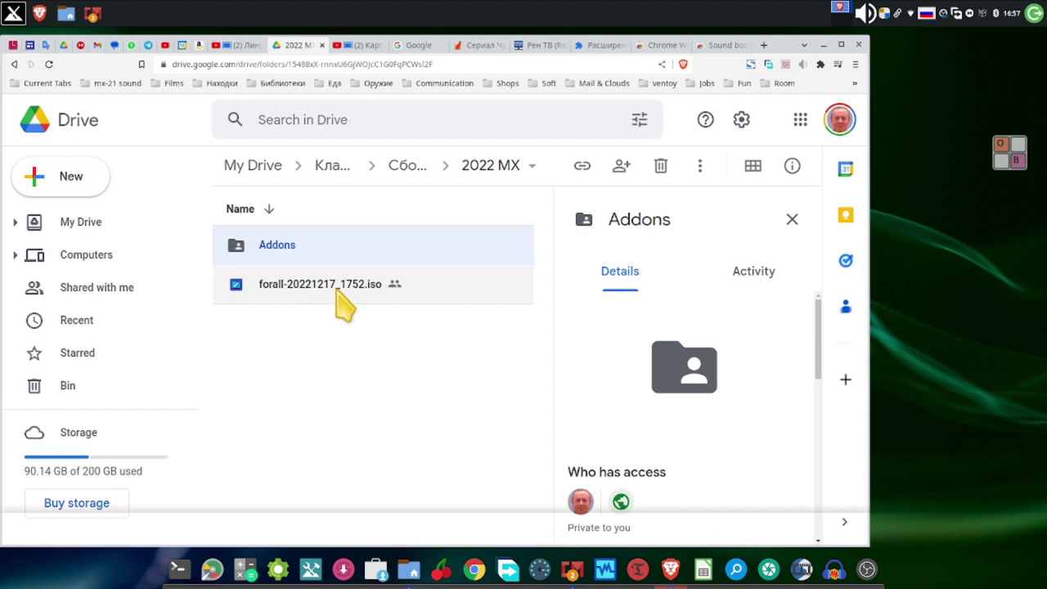
right_click(283, 255)
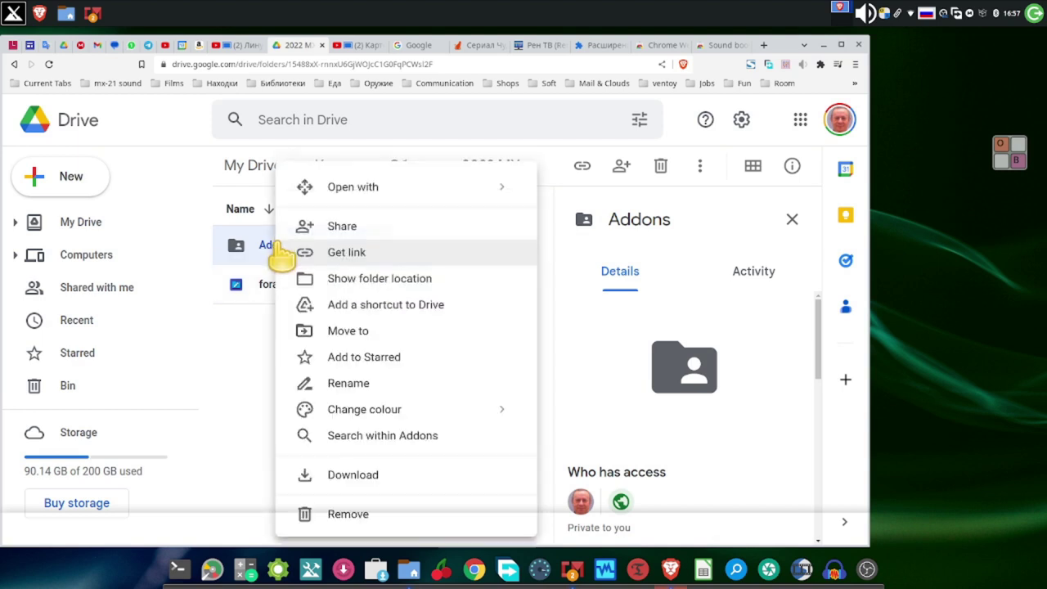
left_click(379, 478)
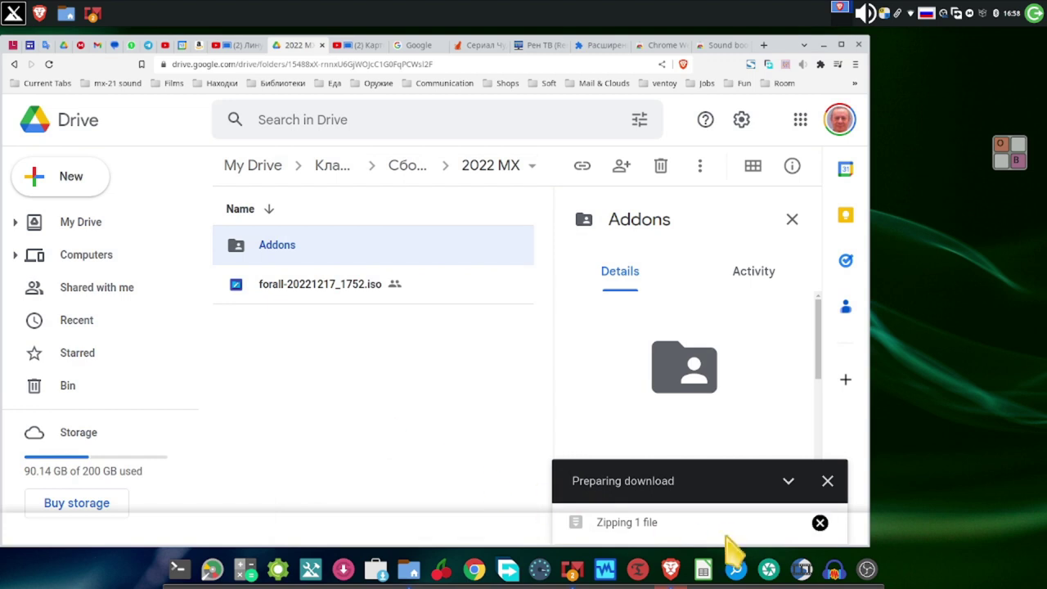
mouse_move(728, 517)
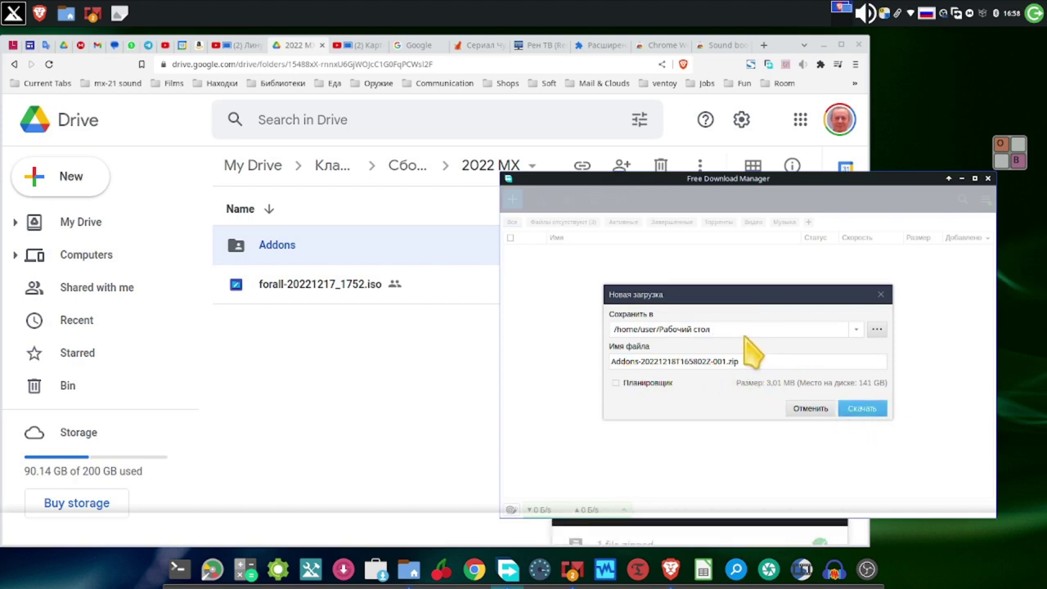
left_click(862, 410)
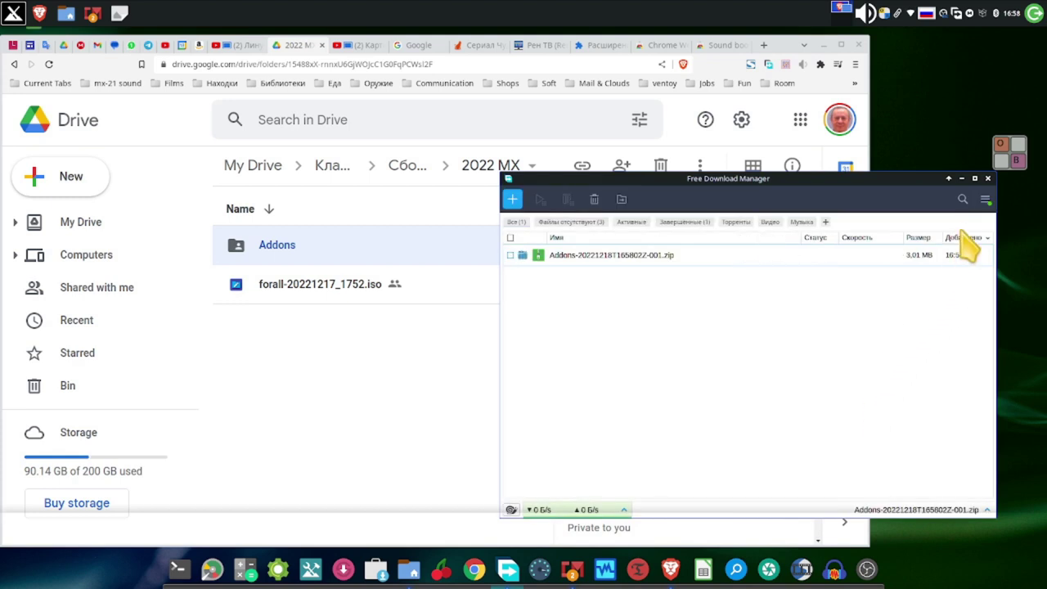
left_click(963, 178)
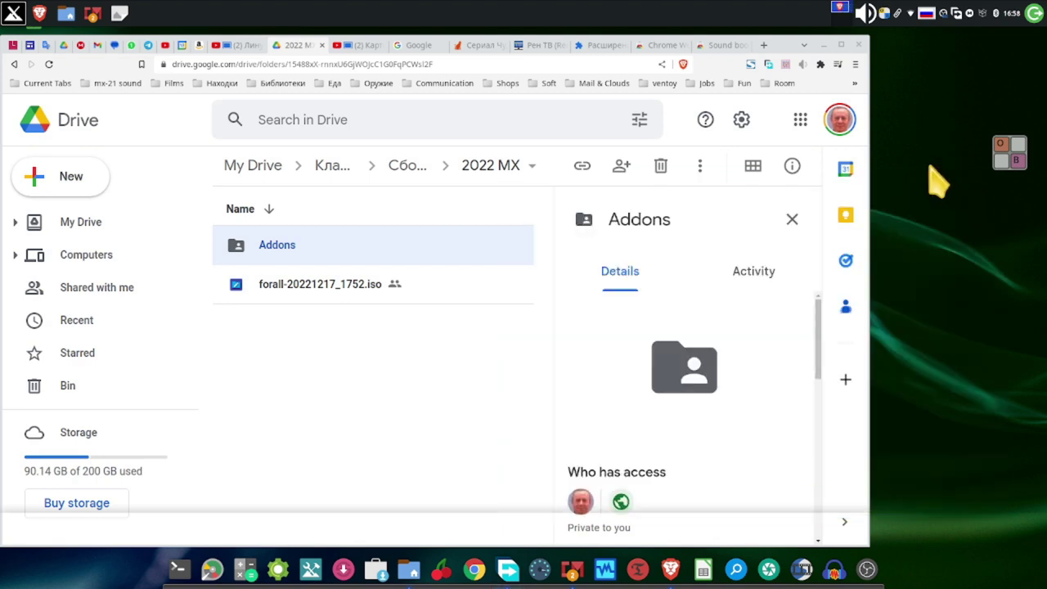
Move the downloaded Addons zip archive lower on the desktop and open it with Менеджер архивов
left_click(823, 45)
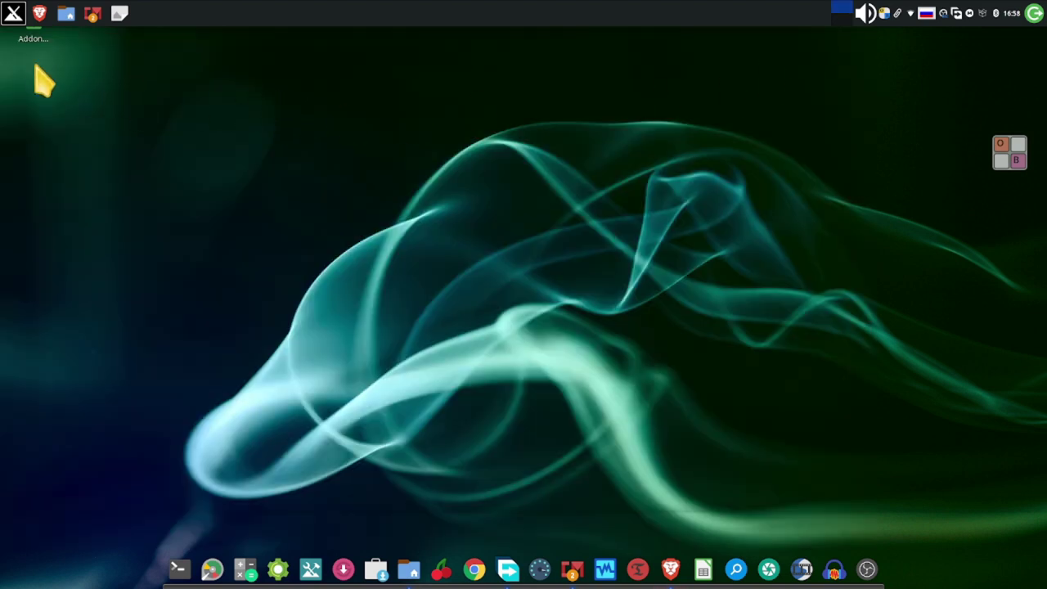
left_click_drag(37, 43, 45, 205)
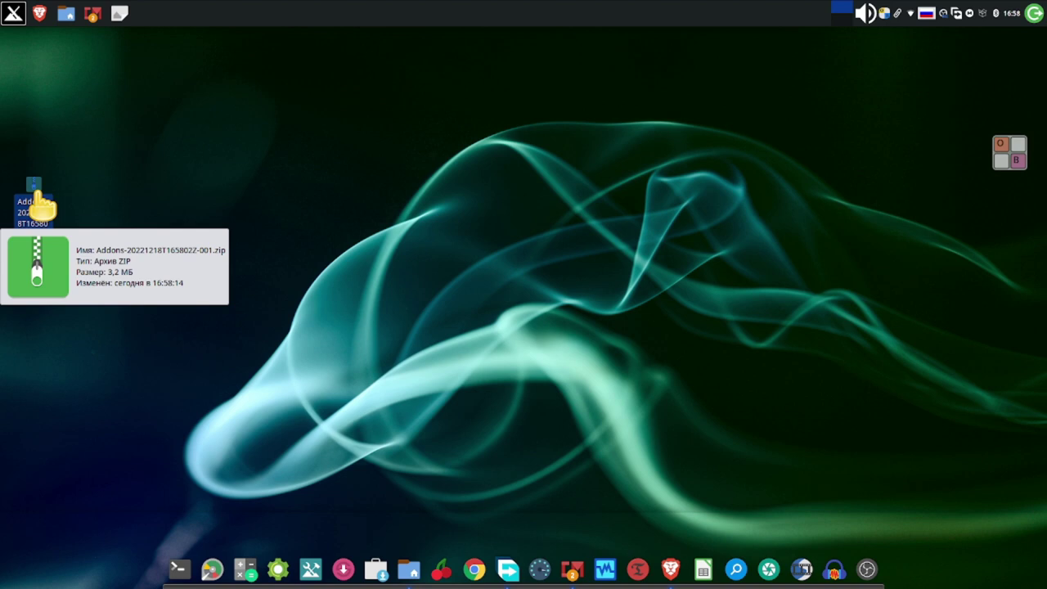
right_click(39, 204)
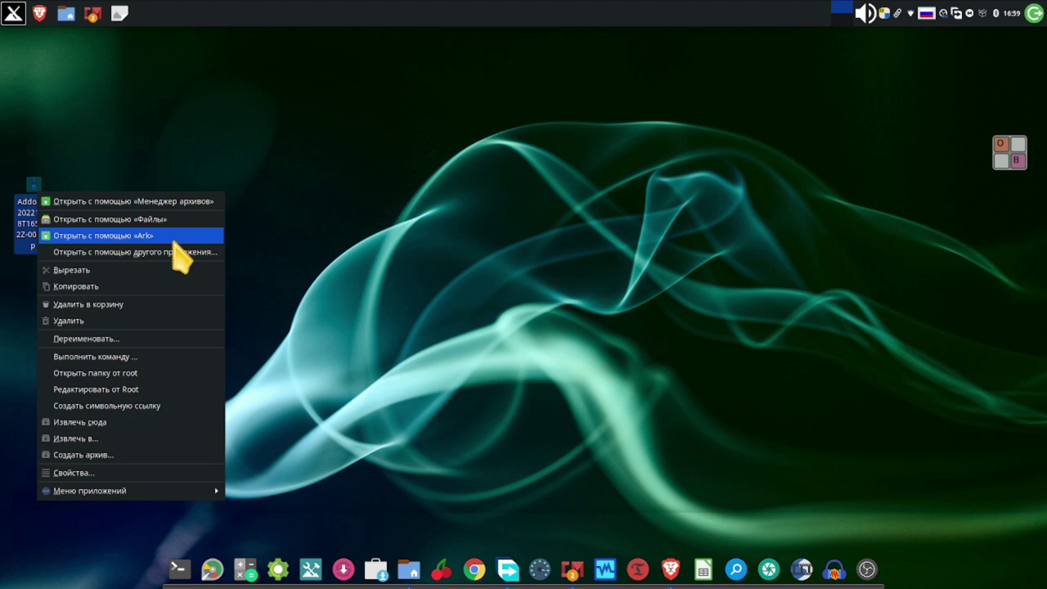
left_click(159, 204)
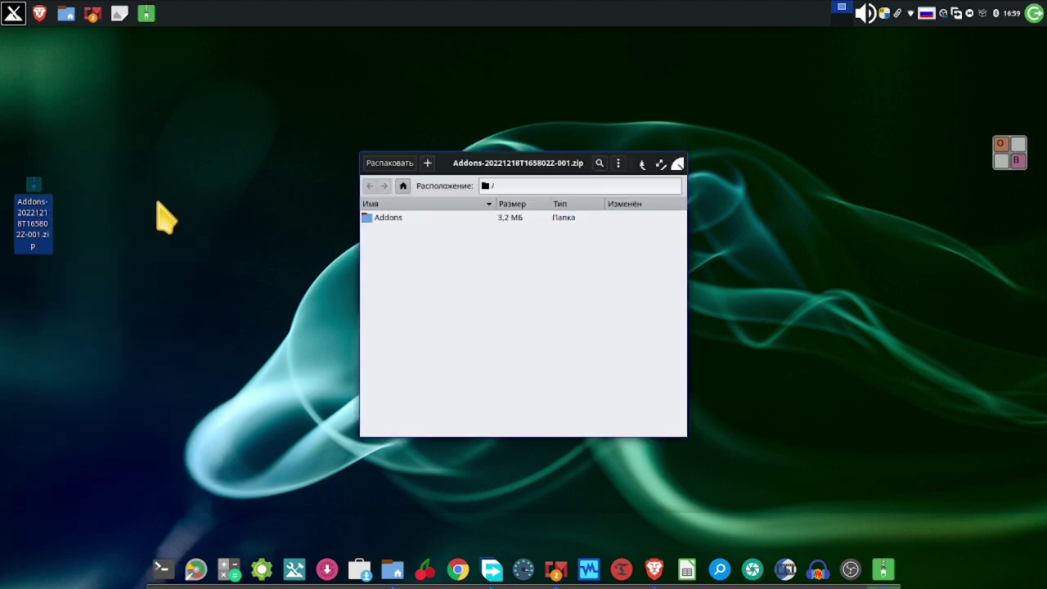
Extract the Addons folder from the archive to Рабочий стол, show the extracted files, and close both windows
left_click(384, 218)
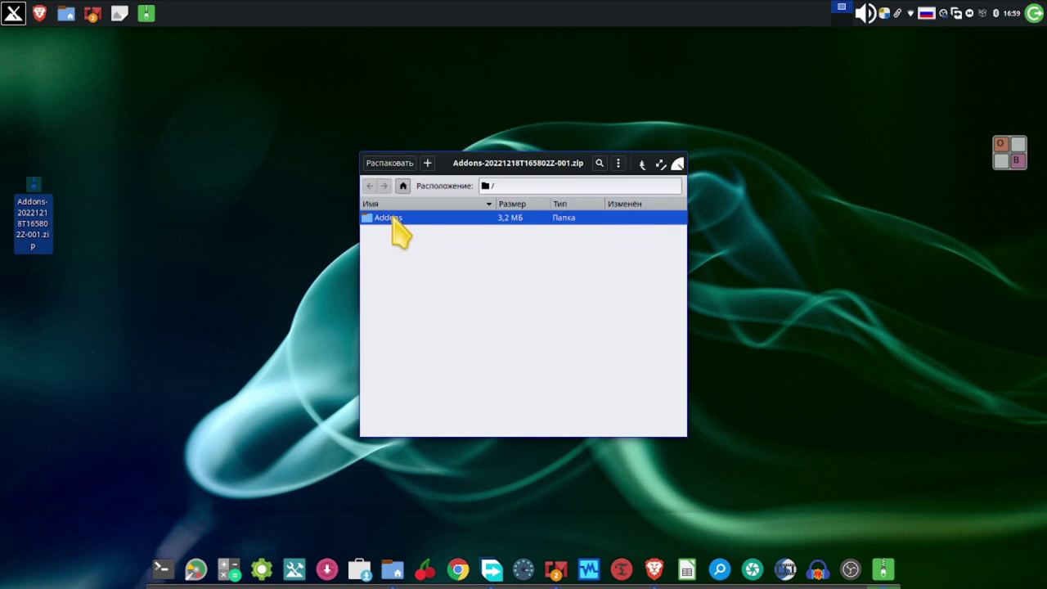
right_click(393, 220)
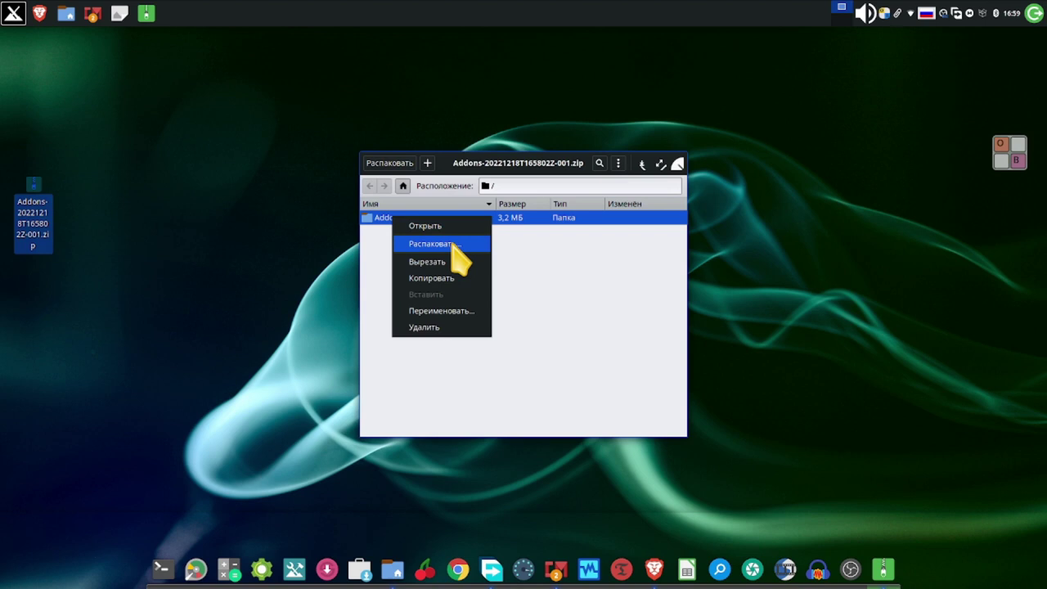
left_click(434, 244)
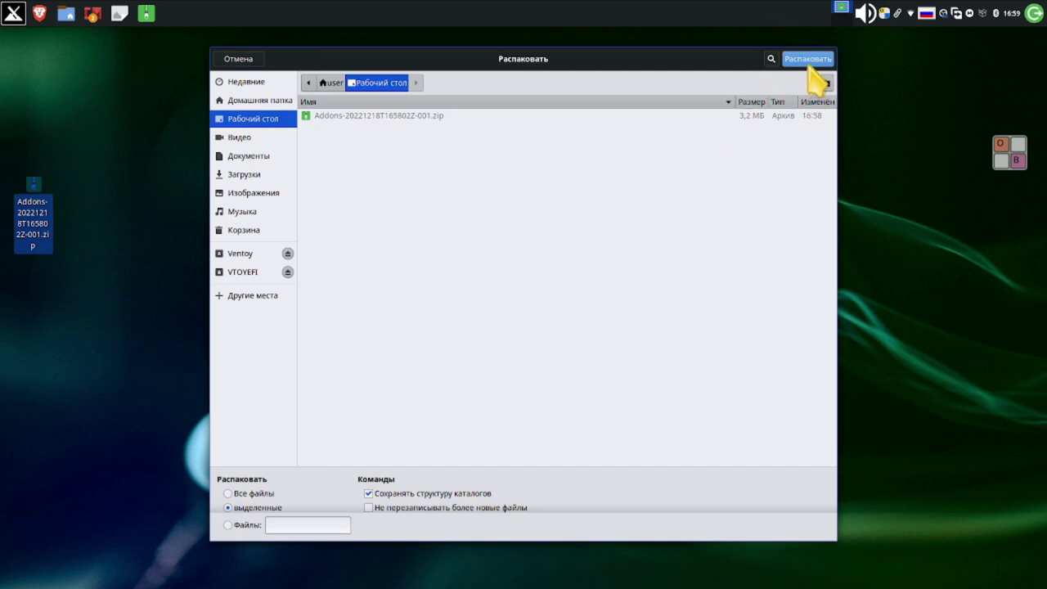
left_click(810, 63)
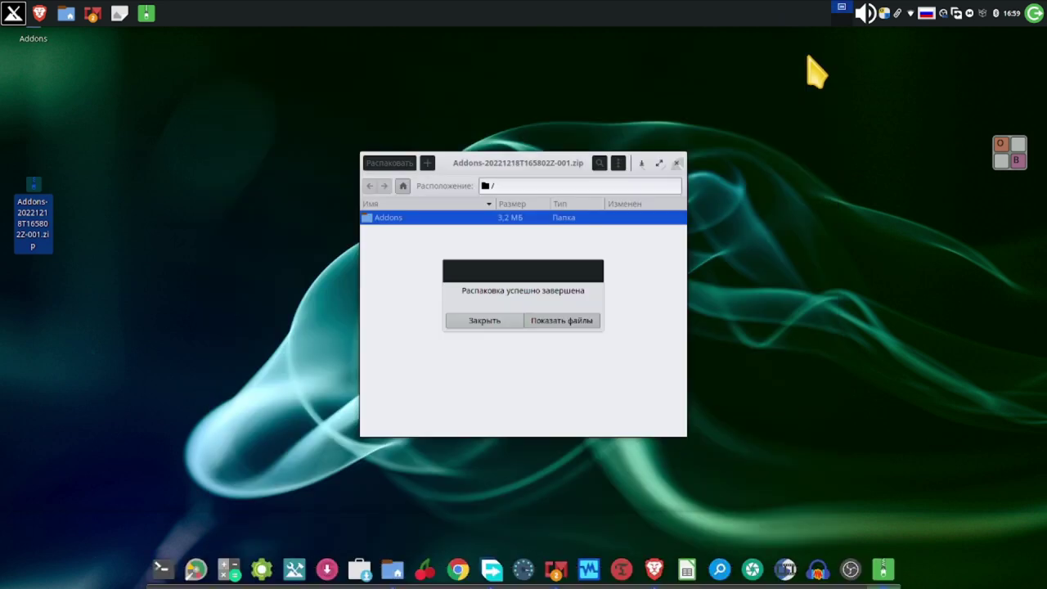
left_click(561, 321)
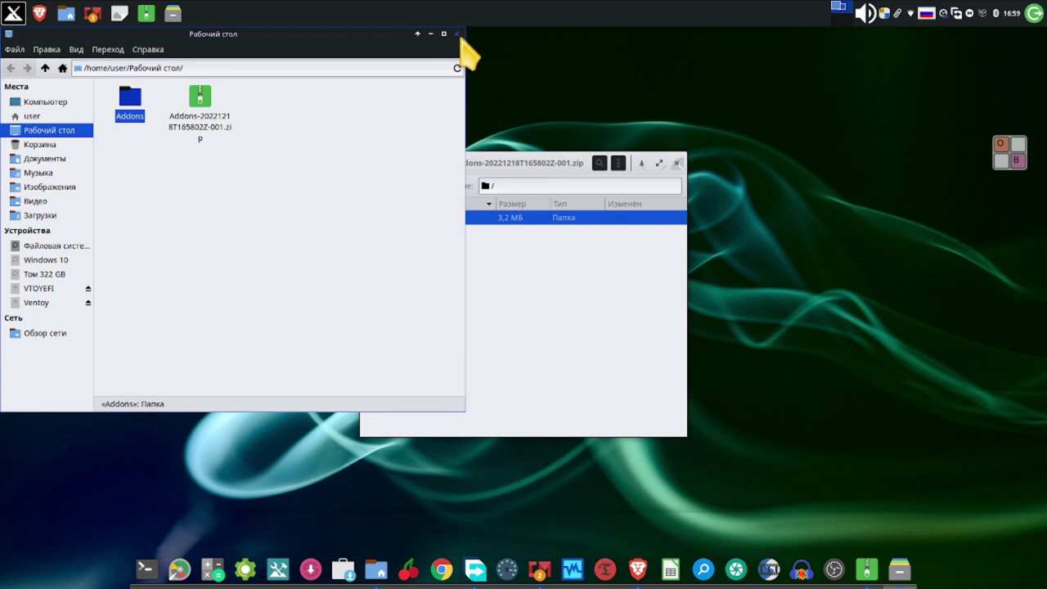
left_click(458, 35)
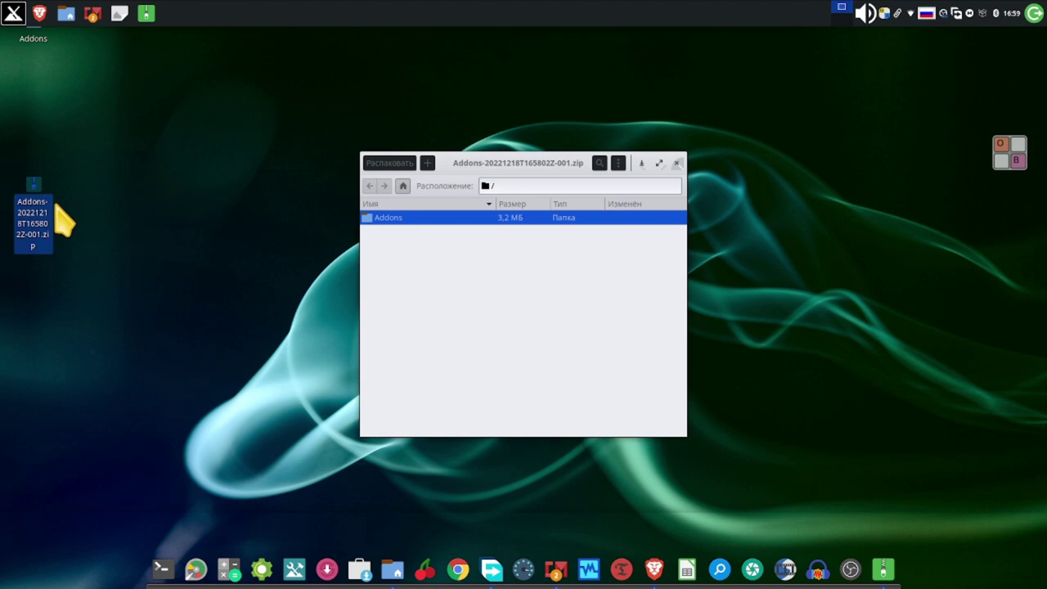
left_click(678, 164)
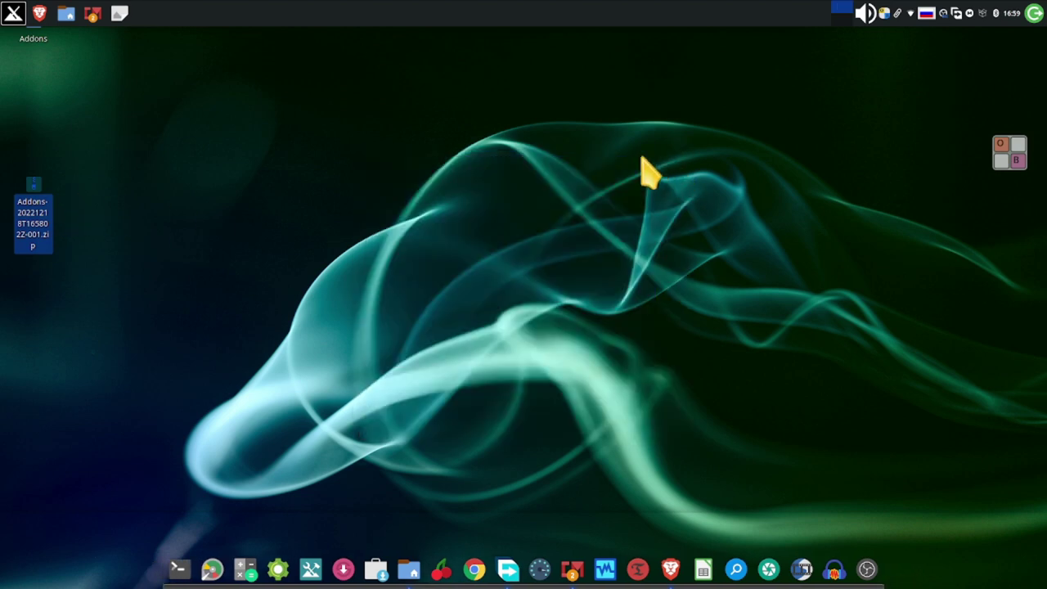
Switch to the file manager and permanently delete the Addons zip archive from the Рабочий стол folder
left_click(64, 19)
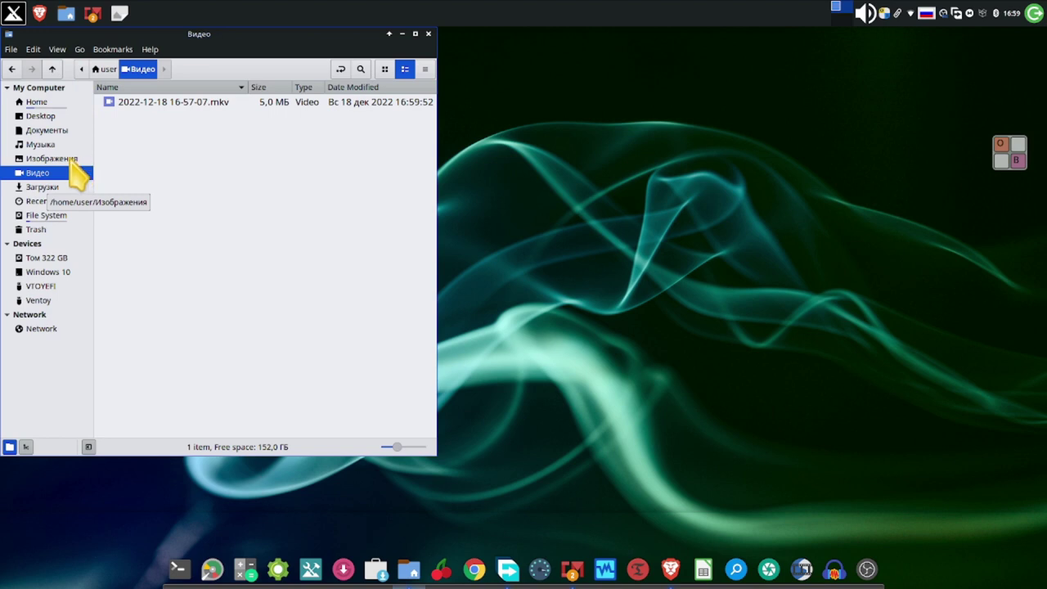
left_click(104, 69)
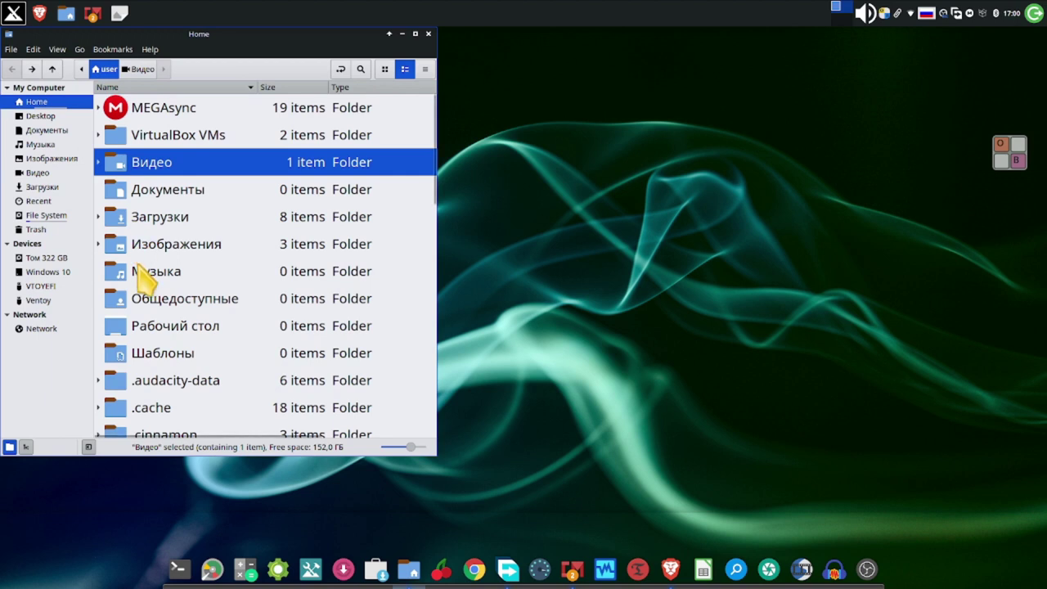
double_click(135, 329)
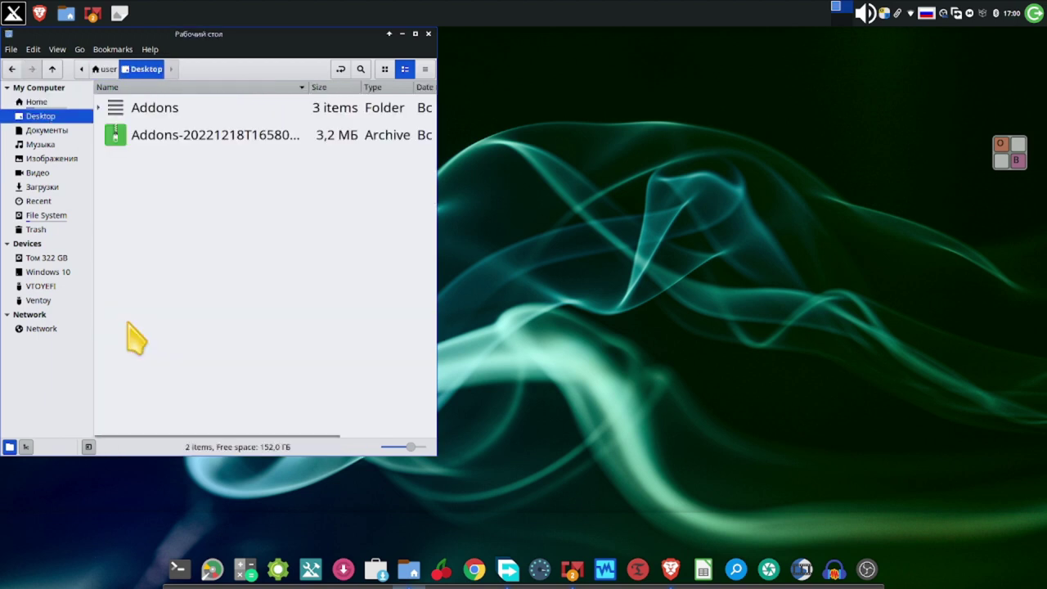
right_click(203, 140)
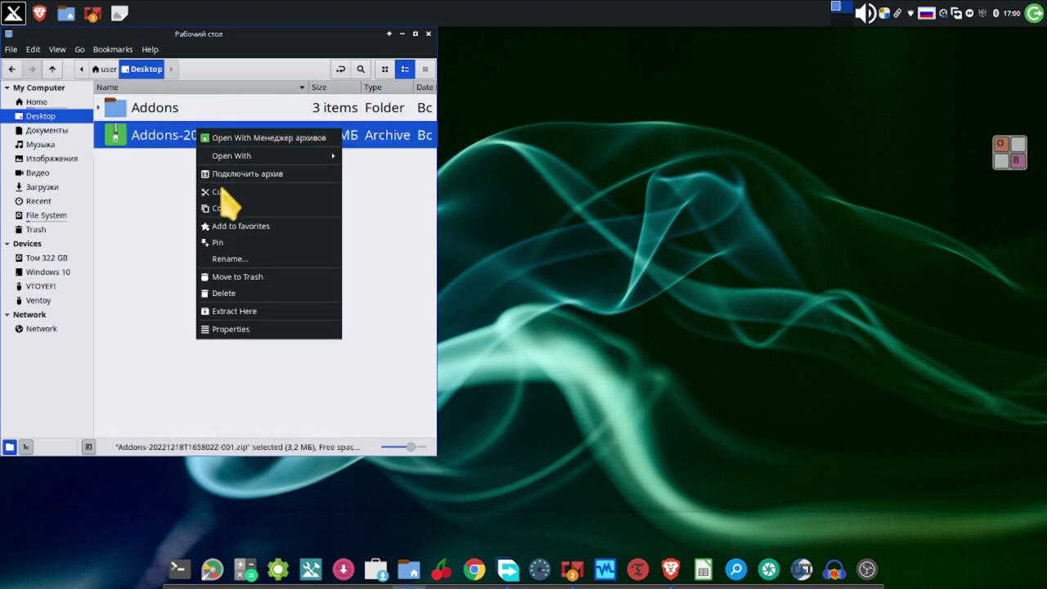
left_click(232, 295)
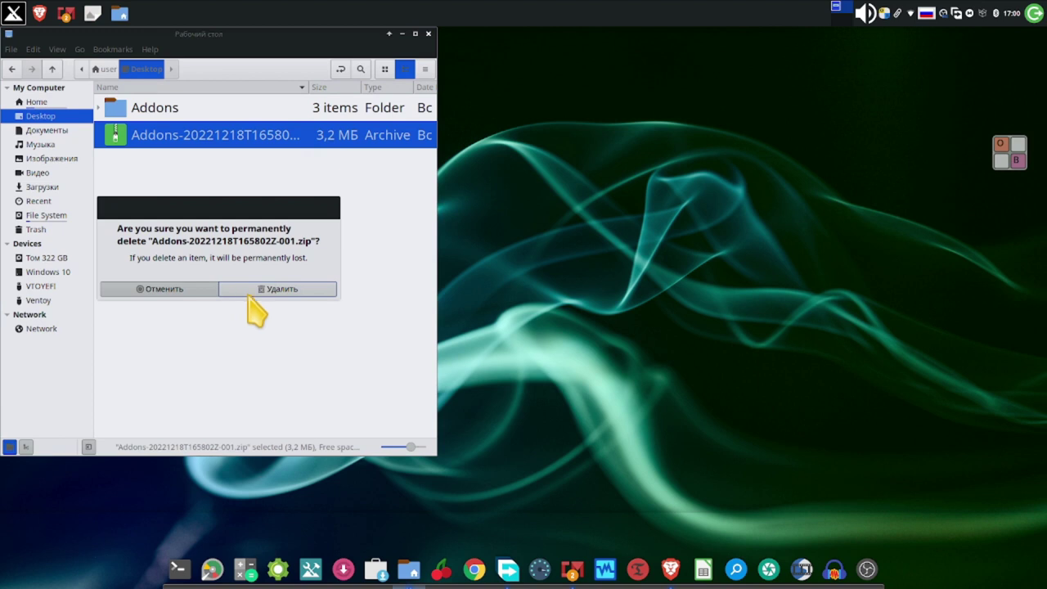
left_click(279, 291)
Copy the mx-21.conkyrc file from the extracted Addons folder
double_click(114, 116)
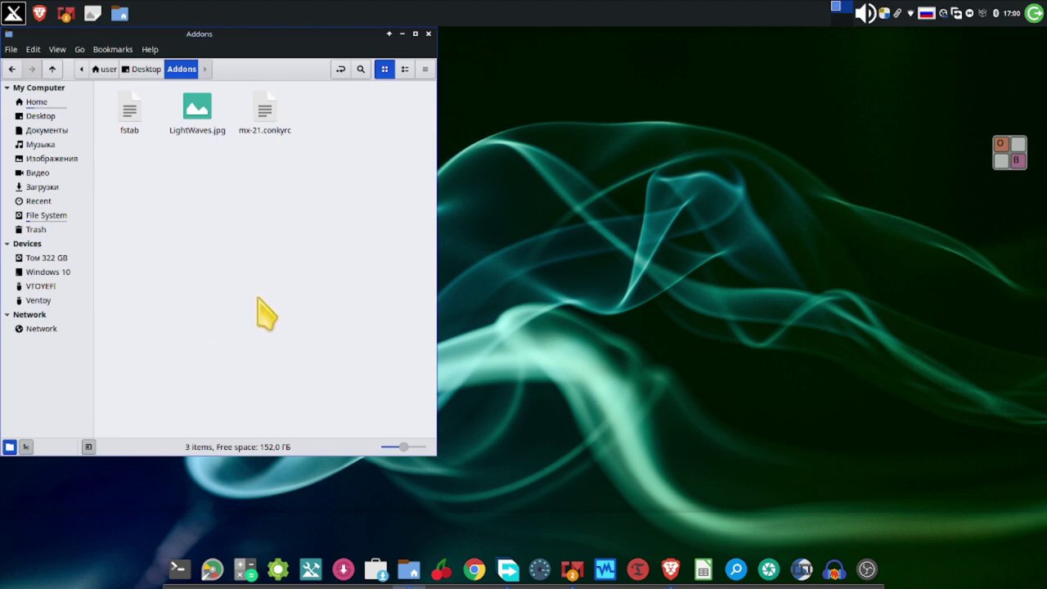
right_click(273, 123)
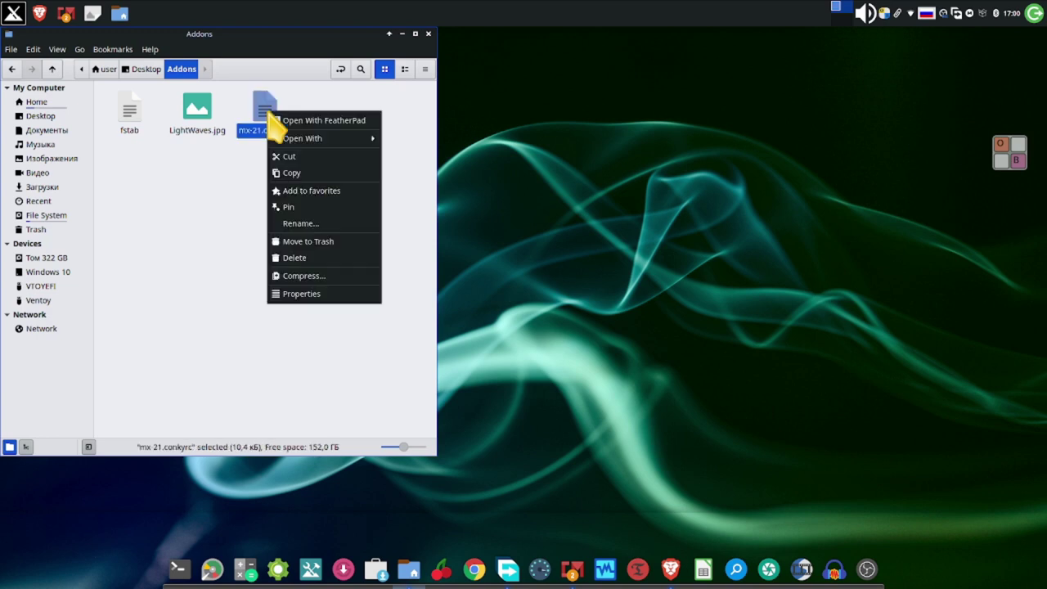
left_click(313, 173)
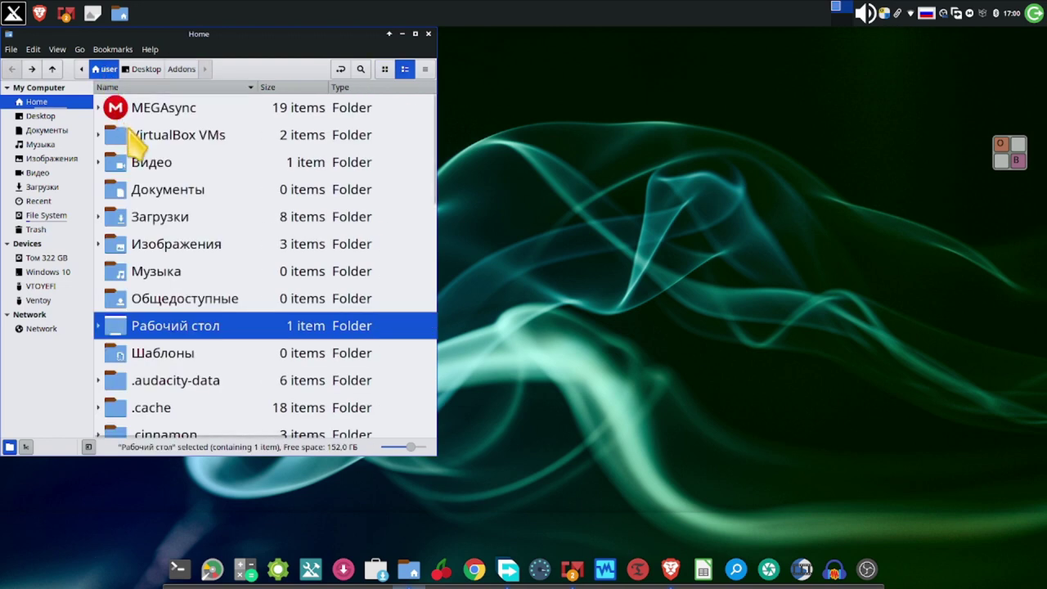
Permanently delete the existing mx-21.conkyrc file from the hidden .conky folder in the home directory
scroll(245, 288, "down", 5)
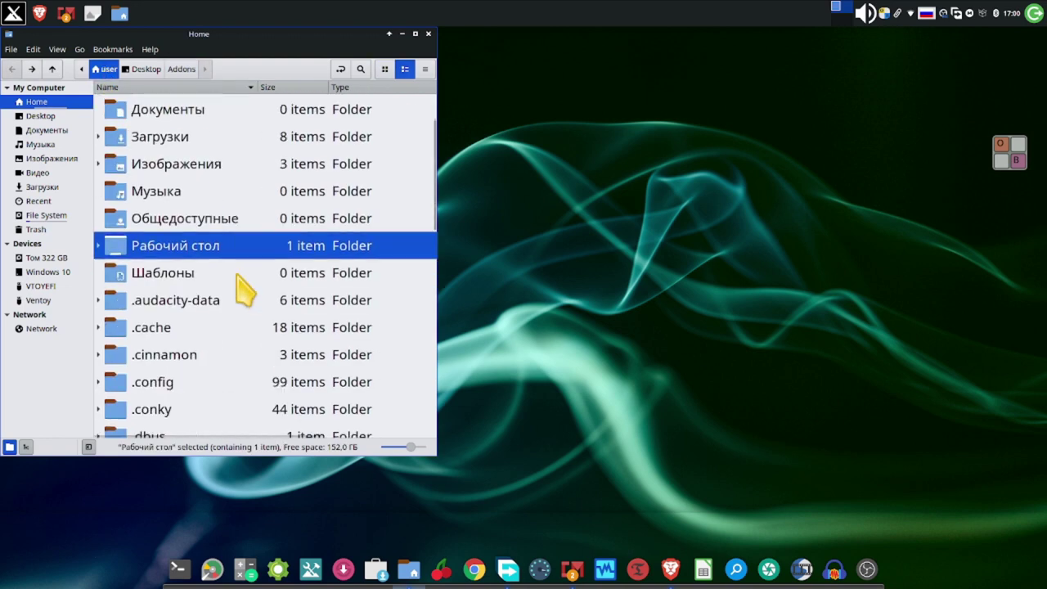
double_click(135, 329)
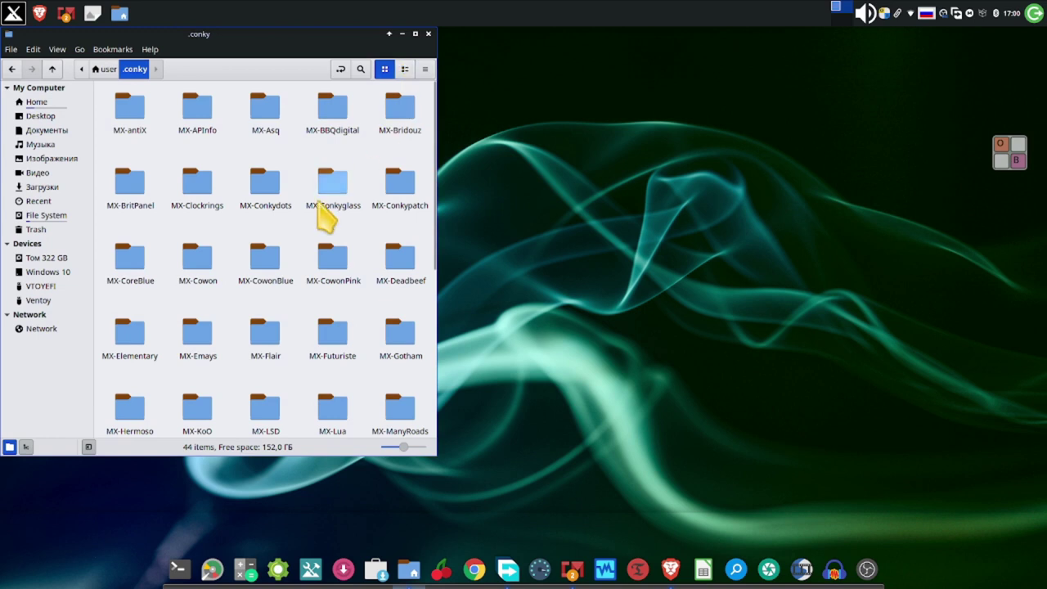
scroll(244, 315, "down", 5)
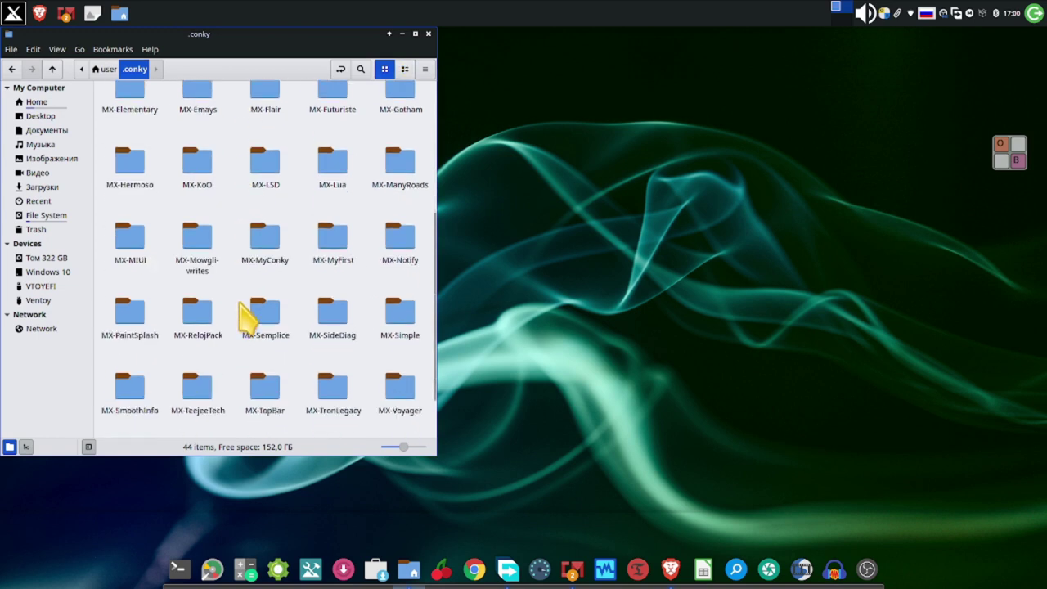
scroll(244, 315, "down", 2)
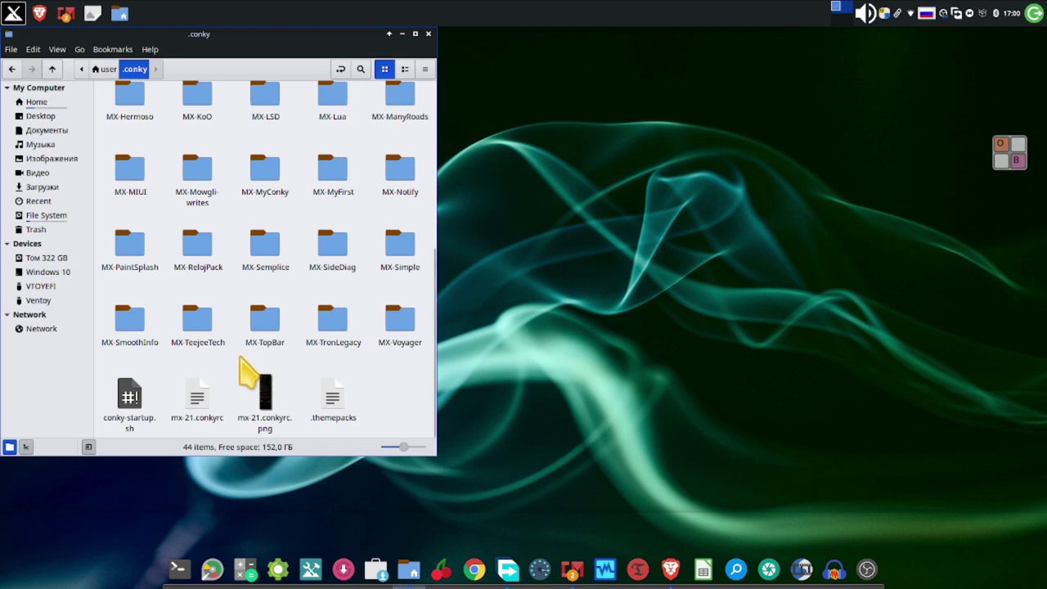
right_click(198, 401)
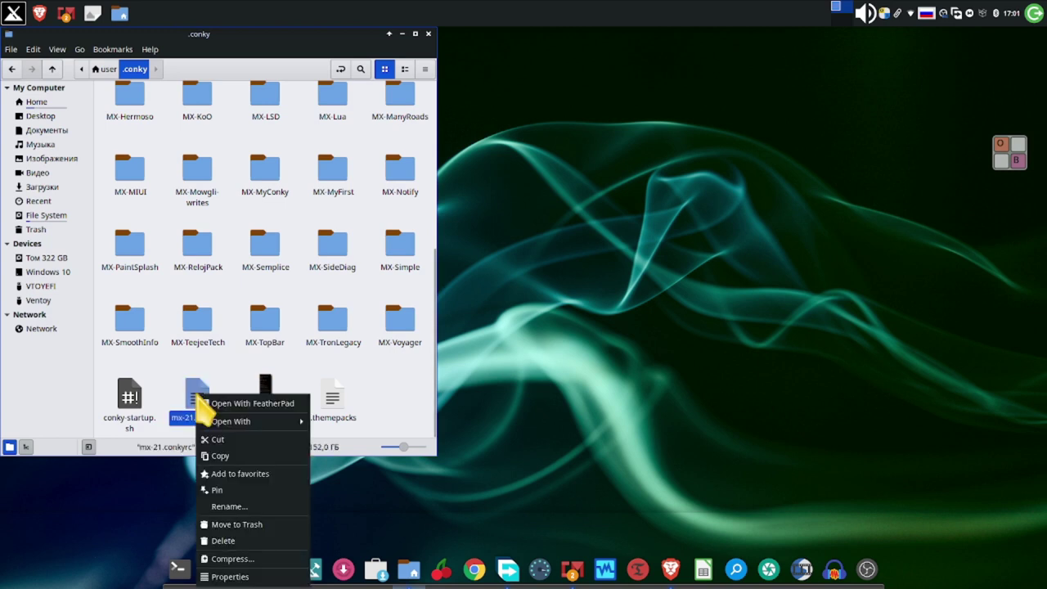
left_click(239, 542)
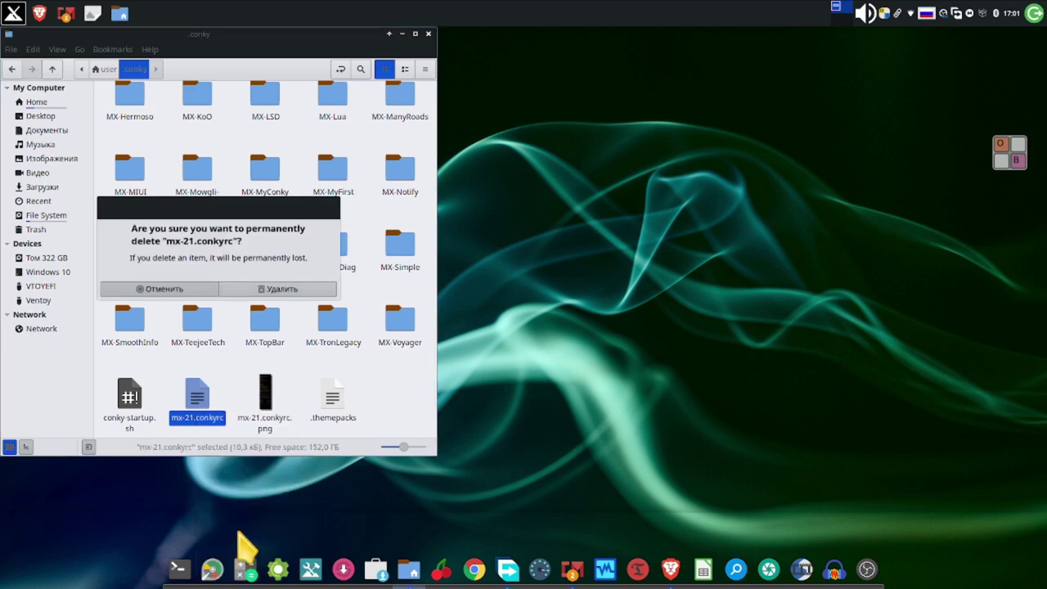
left_click(296, 287)
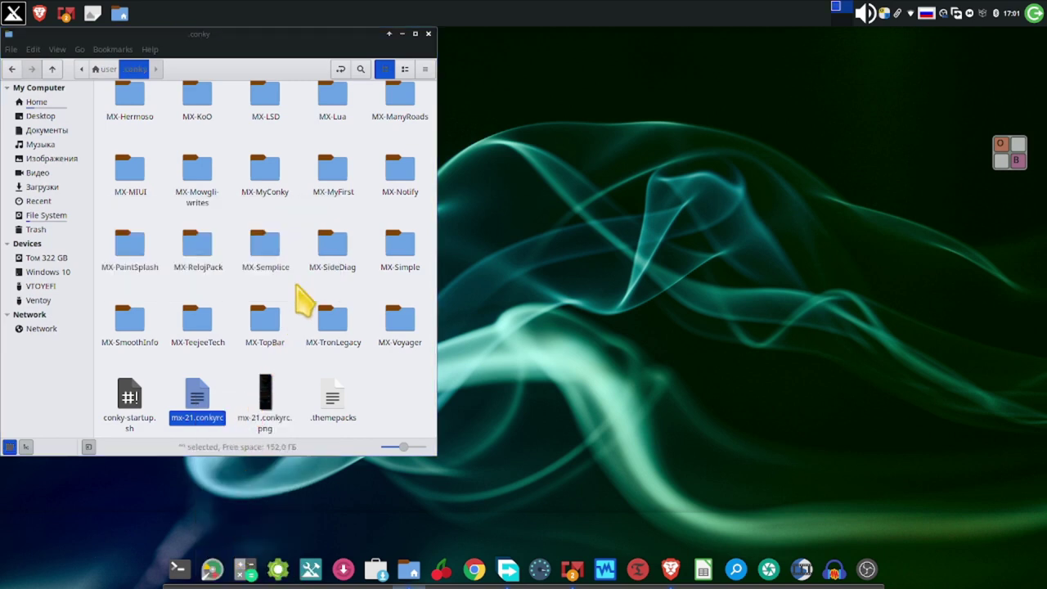
Paste the copied mx-21.conkyrc file into the .conky folder and close the file manager
right_click(336, 385)
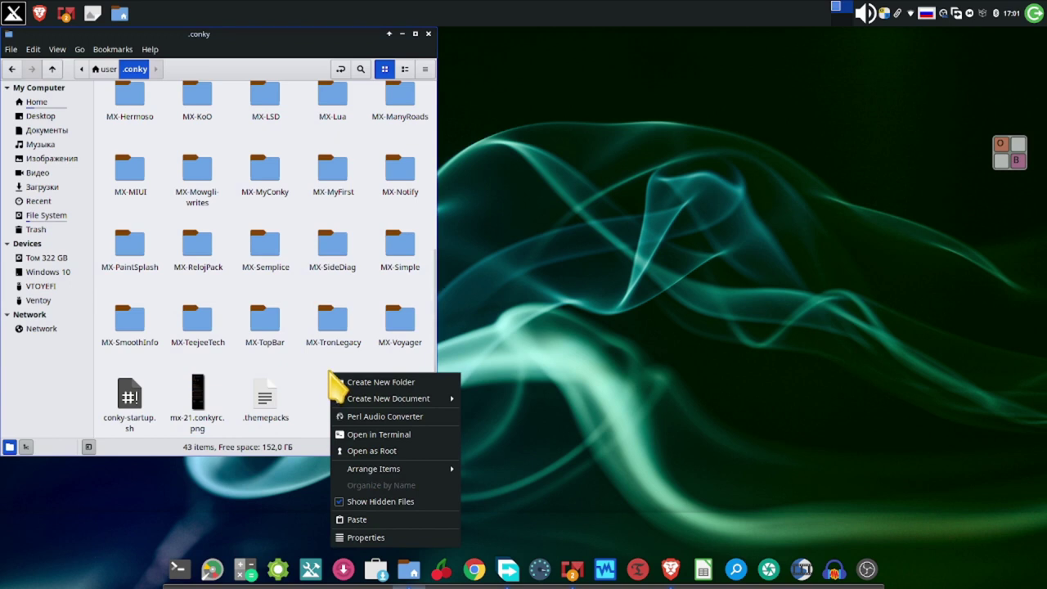
left_click(359, 519)
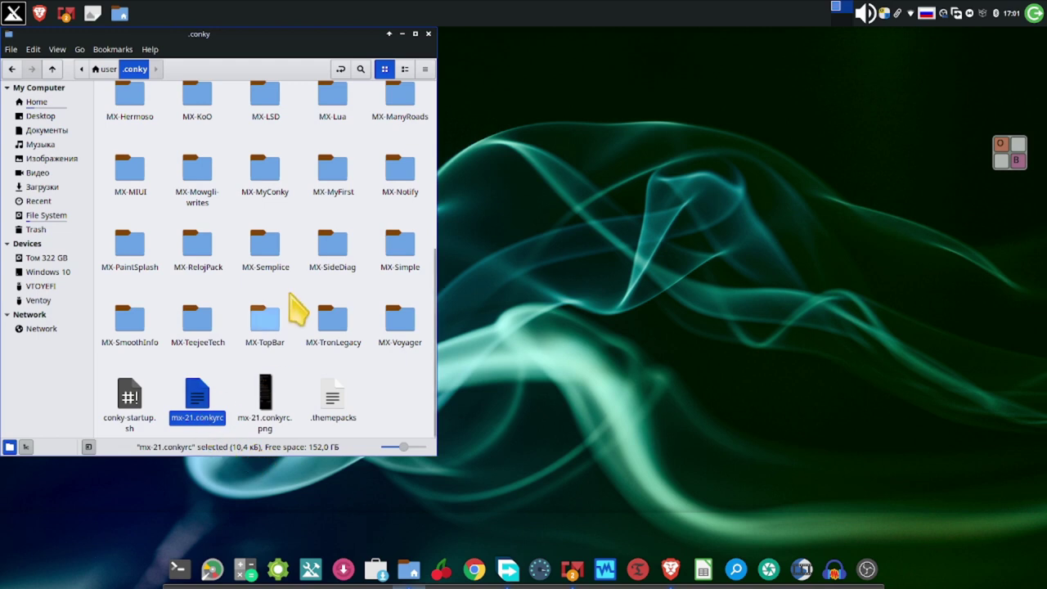
left_click(428, 34)
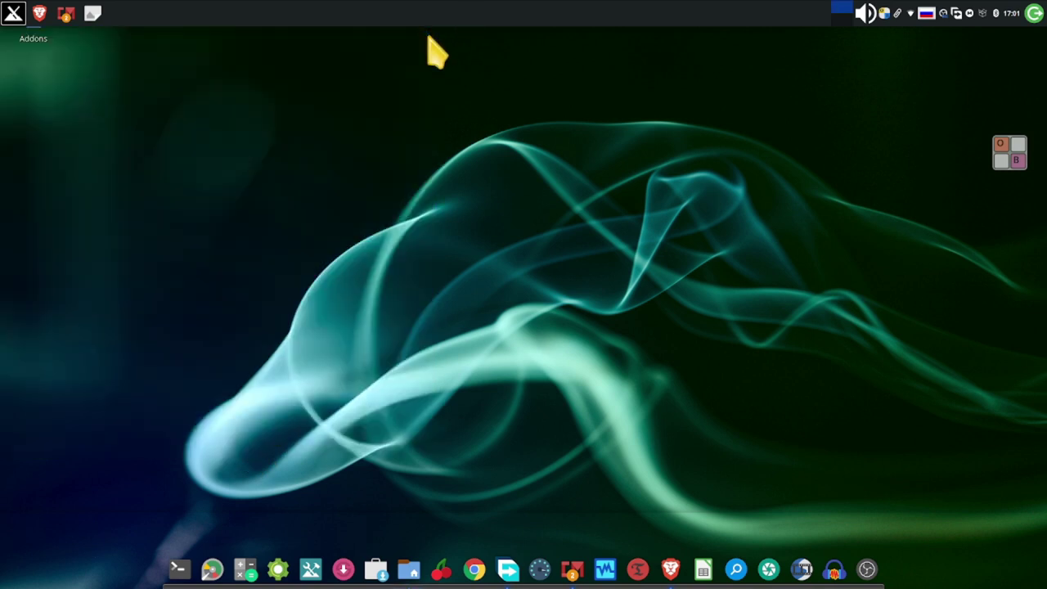
Switch to Conky Manager and enable the ~/.conky/mx-21.conkyrc widget
left_click(574, 570)
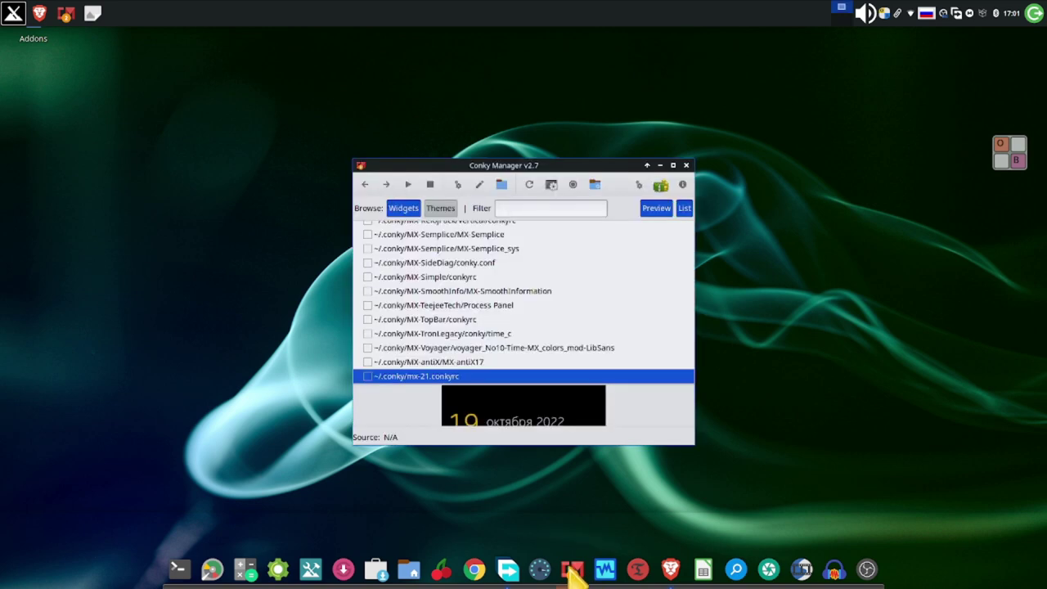
left_click(367, 377)
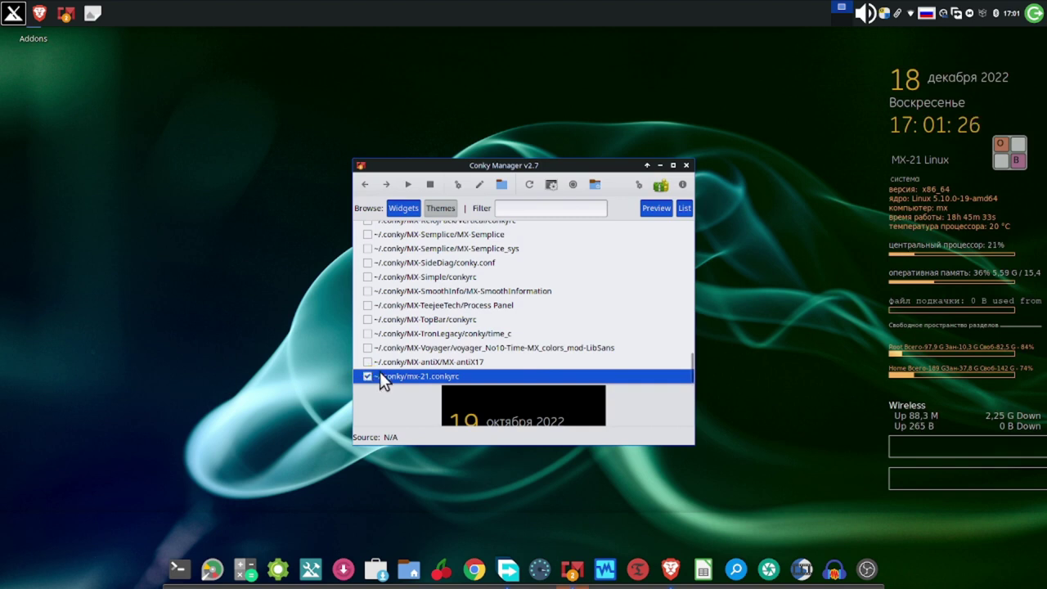
Set the mx-21.conkyrc widget's network interface to wlan1 with the on-screen keyboard, apply the change and close the widget editor
left_click(459, 185)
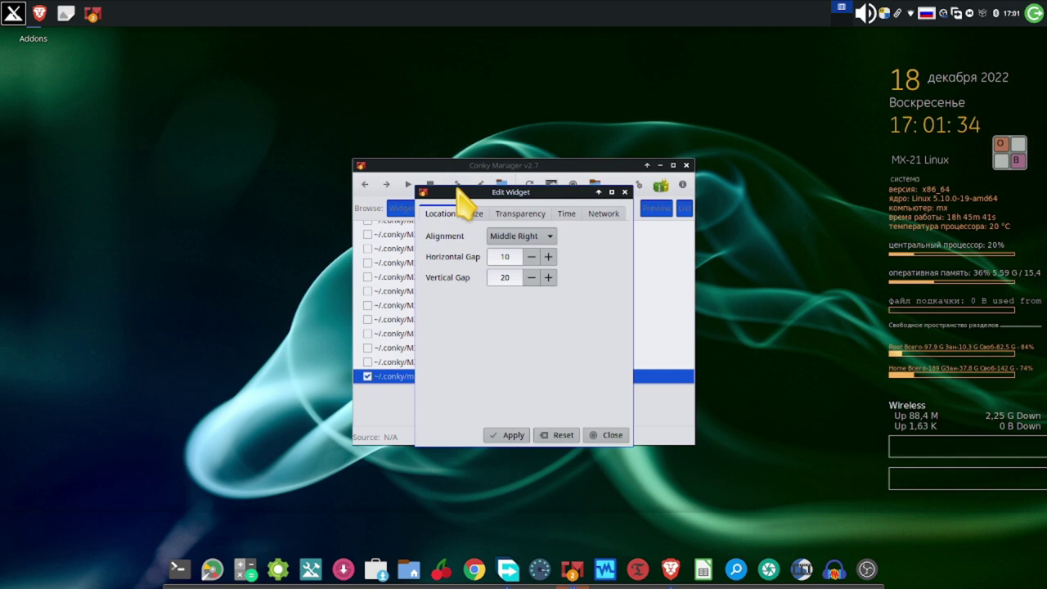
left_click(606, 215)
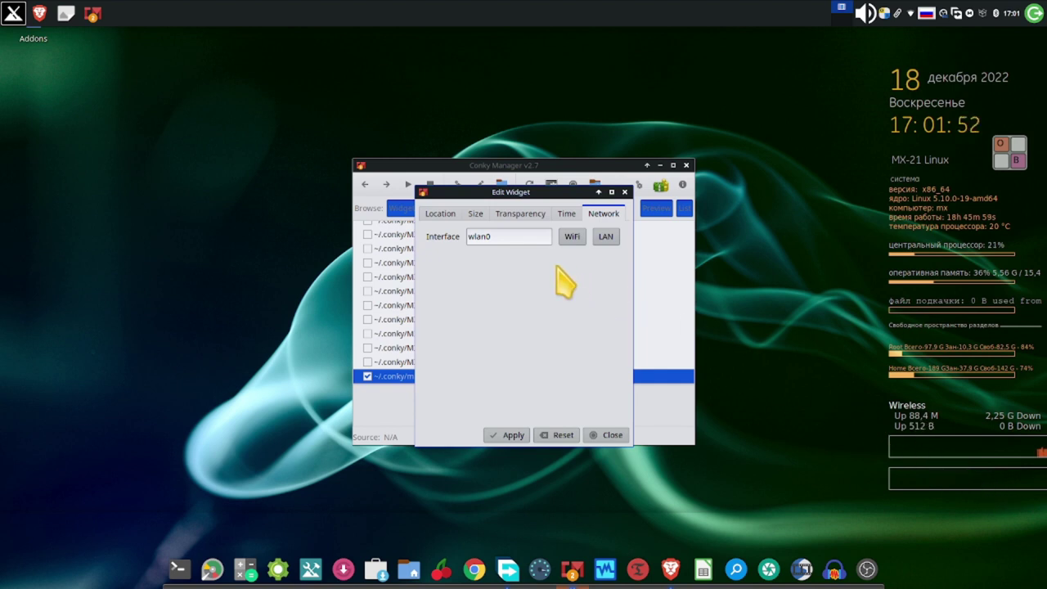
left_click(517, 215)
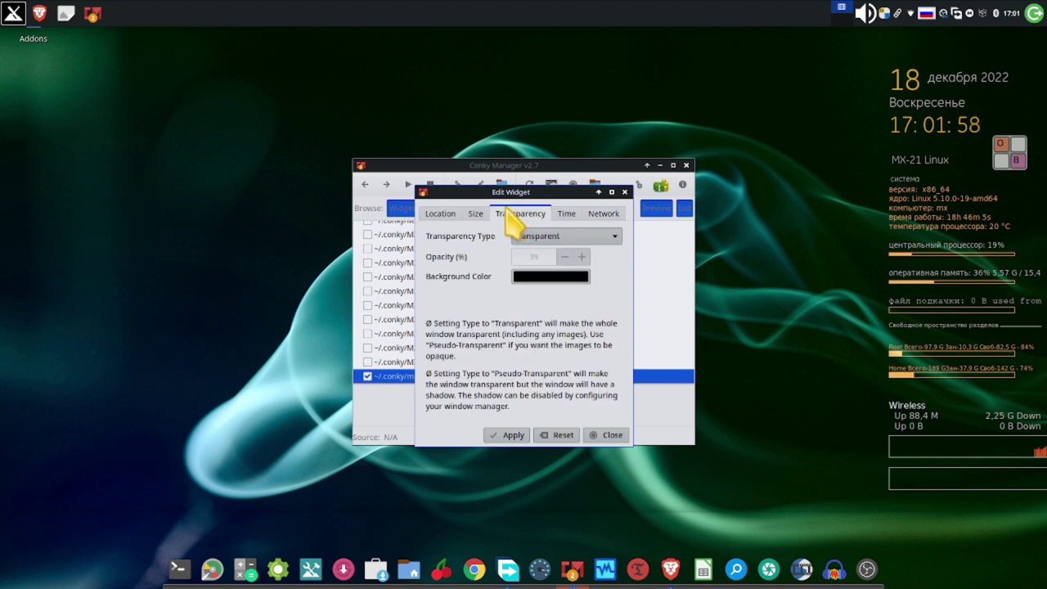
left_click(605, 216)
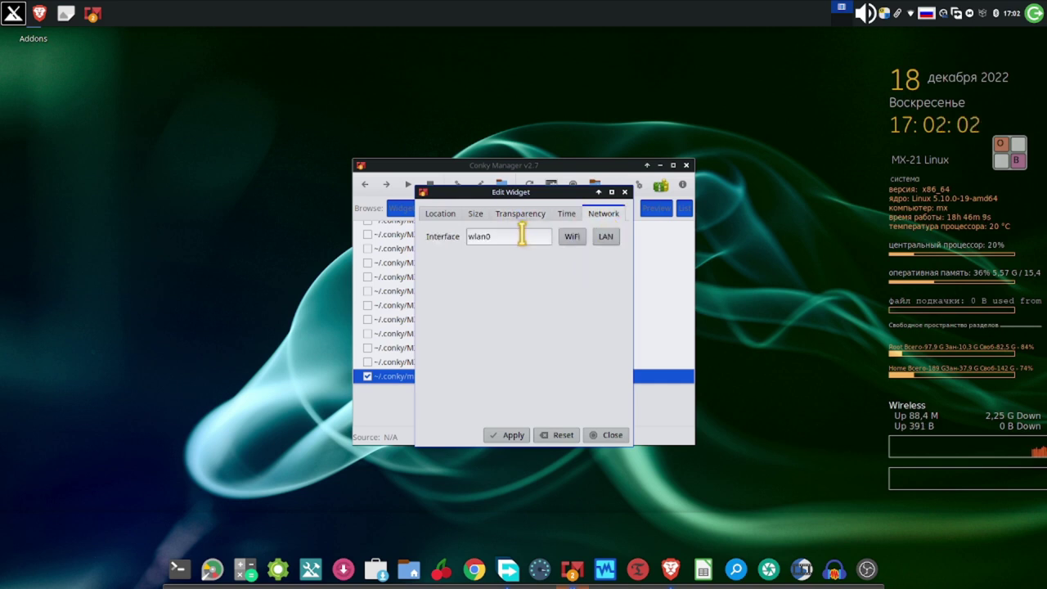
left_click(1008, 160)
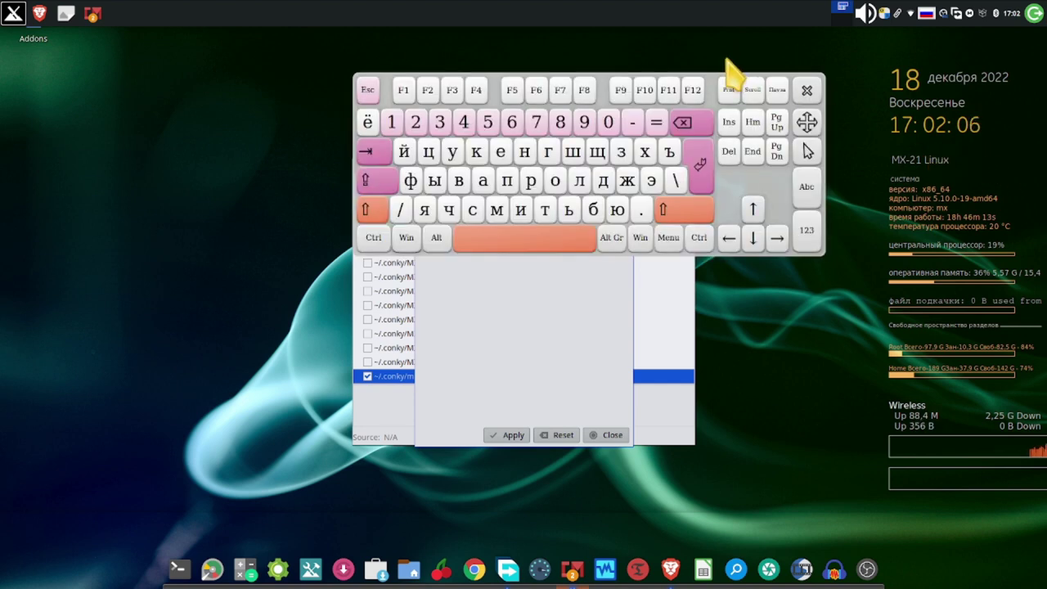
left_click_drag(805, 144, 815, 120)
left_click(697, 97)
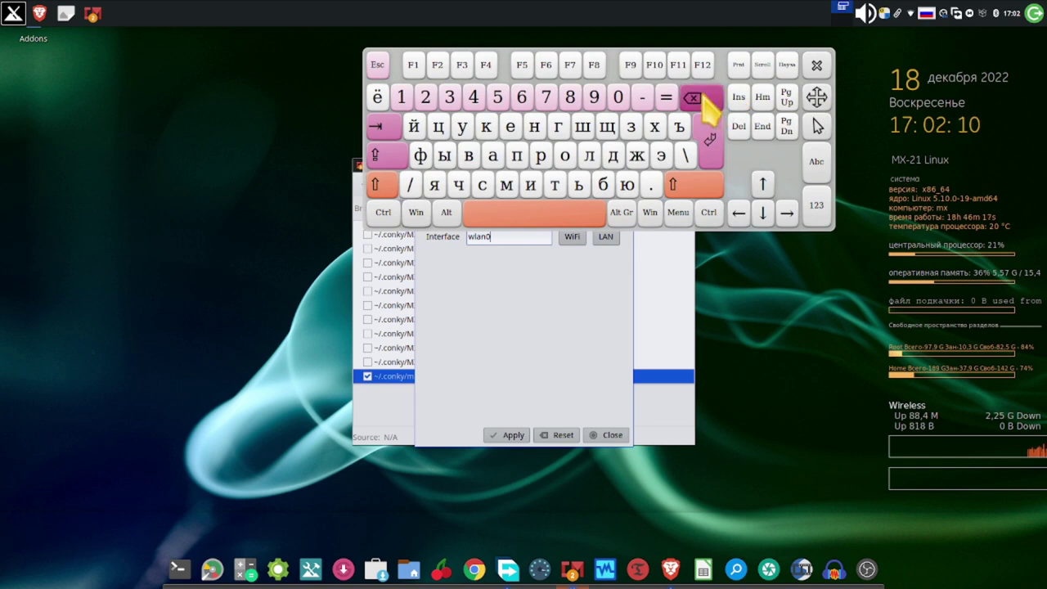
left_click(401, 95)
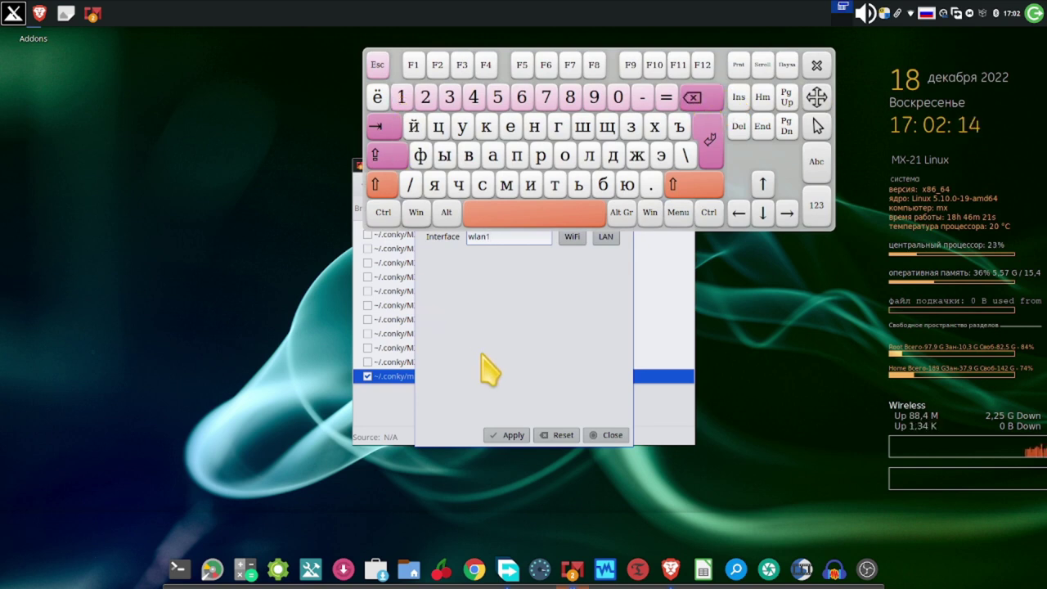
left_click(509, 435)
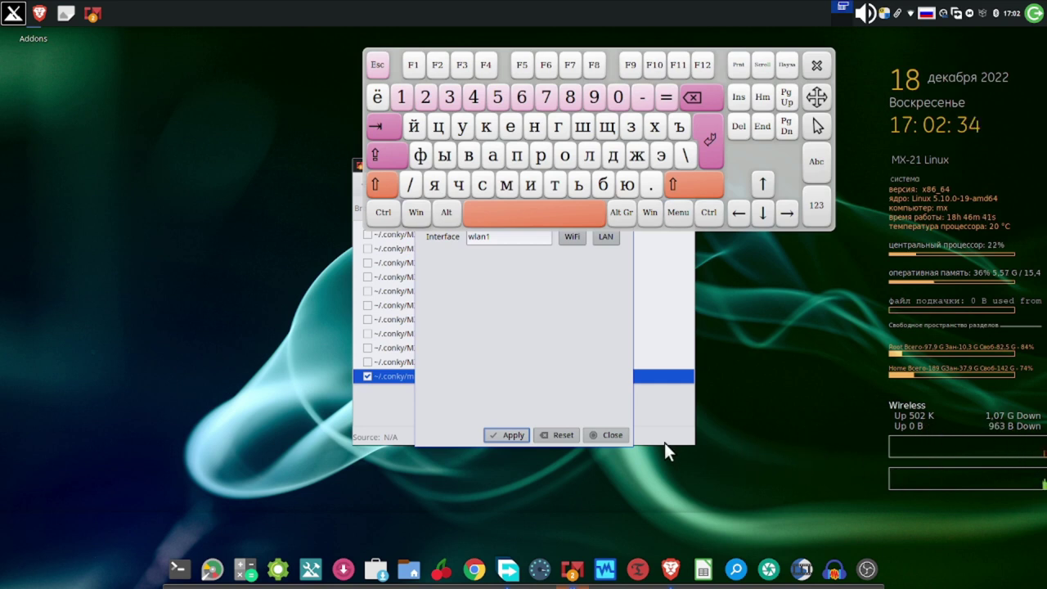
left_click(619, 432)
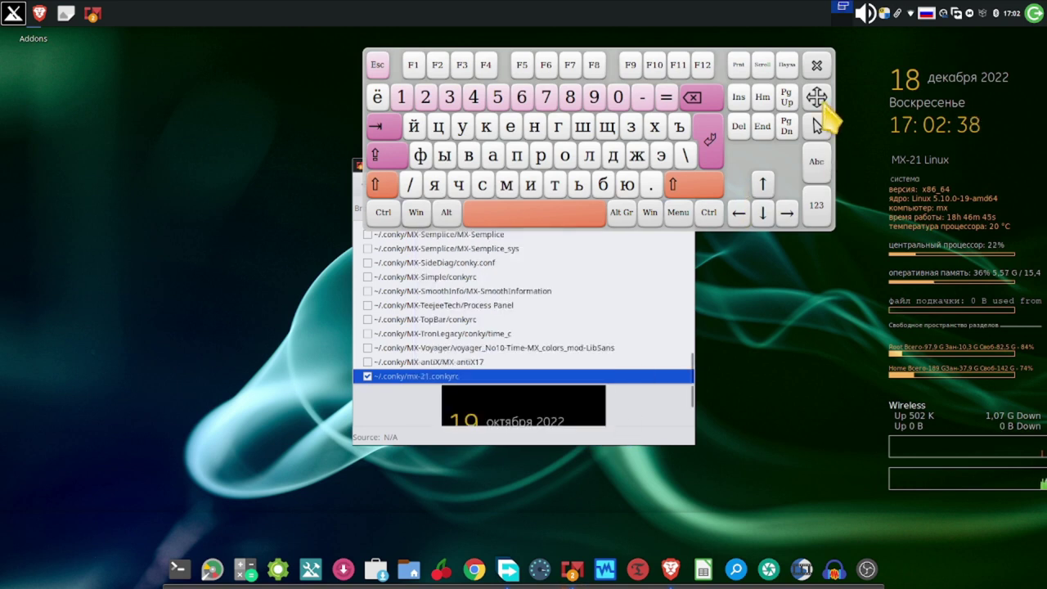
Move the on-screen keyboard out of the way and review the mx-21.conkyrc widget's location and transparency settings
left_click_drag(816, 103, 758, 490)
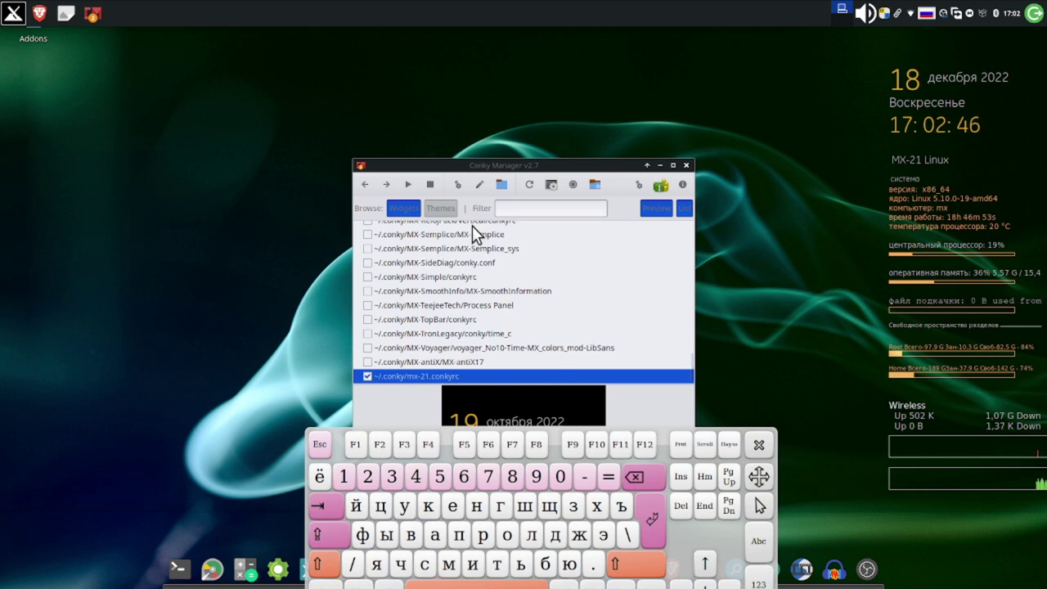
left_click(460, 184)
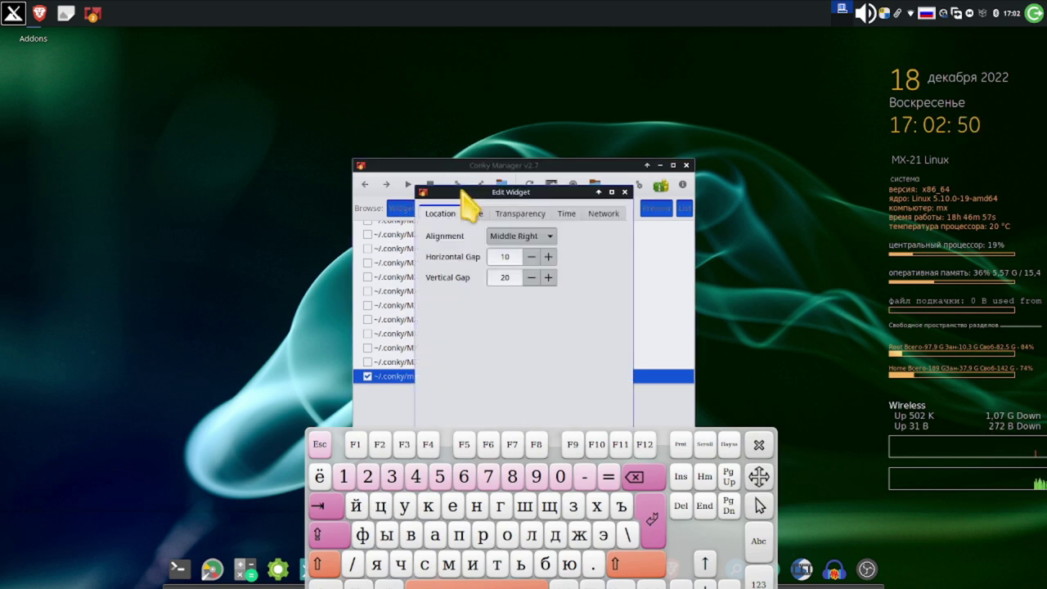
left_click(536, 214)
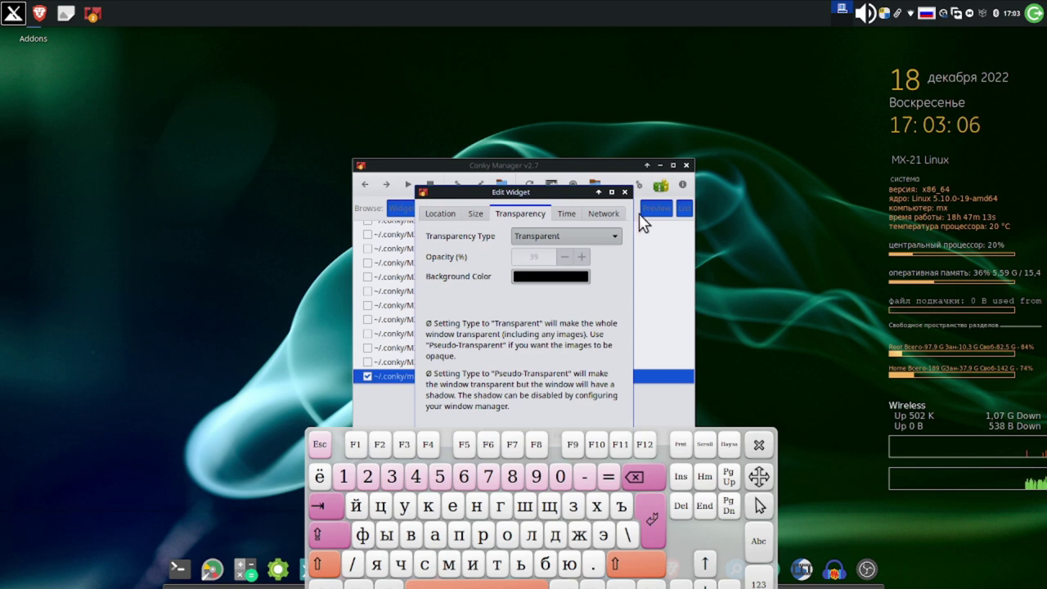
left_click(625, 194)
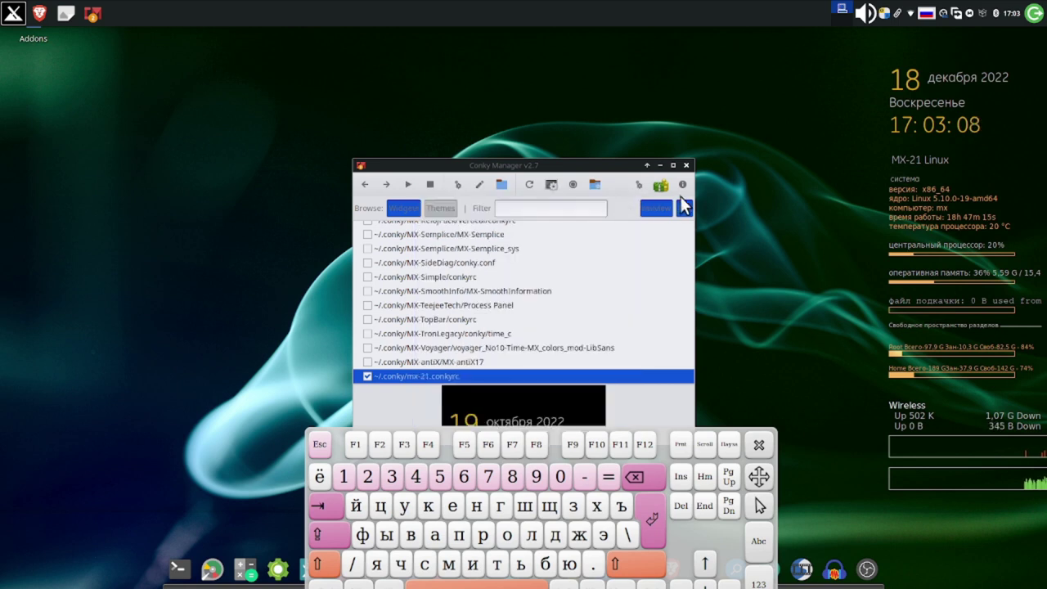
Check and accept the Conky startup settings, dismissing the on-screen keyboard, and close Conky Manager
left_click(640, 187)
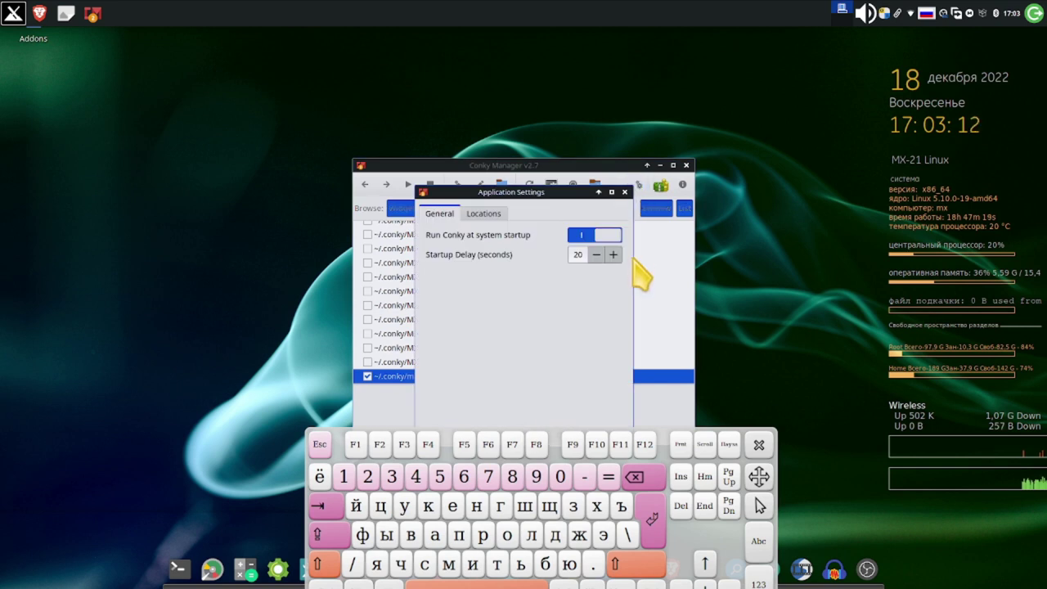
left_click(759, 446)
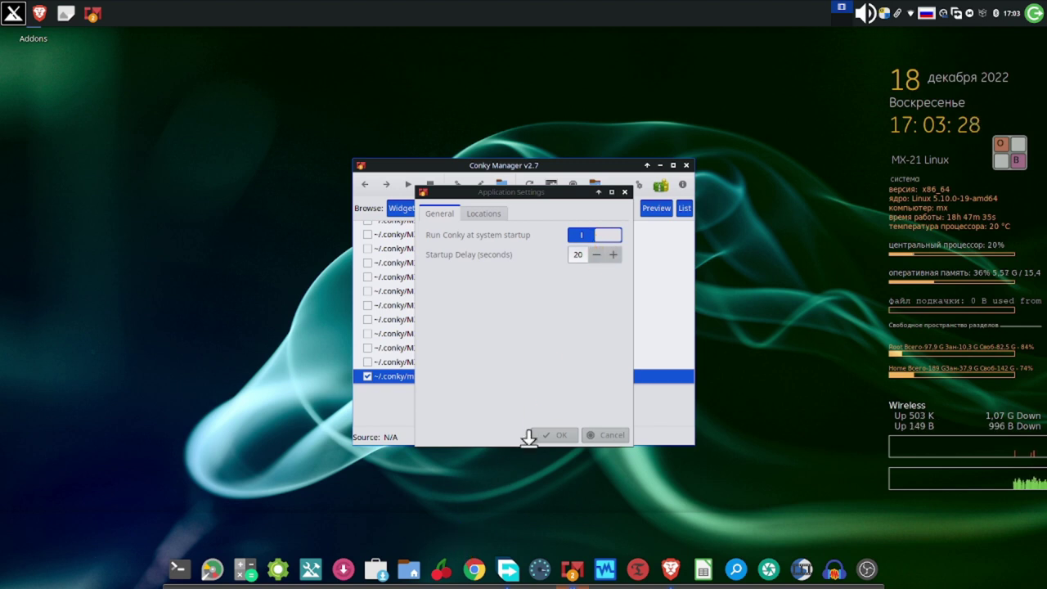
left_click(555, 434)
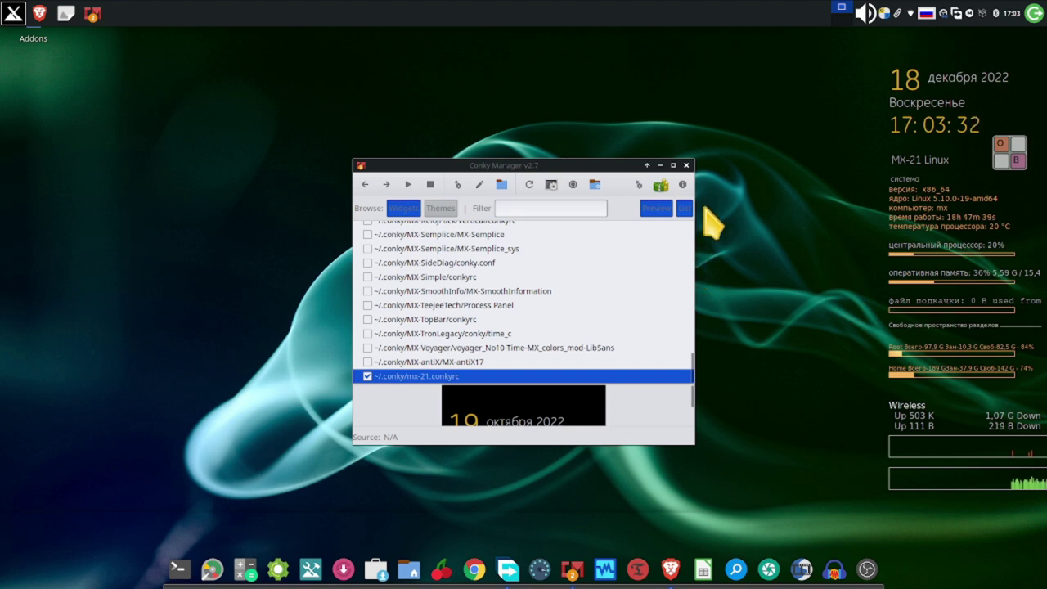
left_click(687, 166)
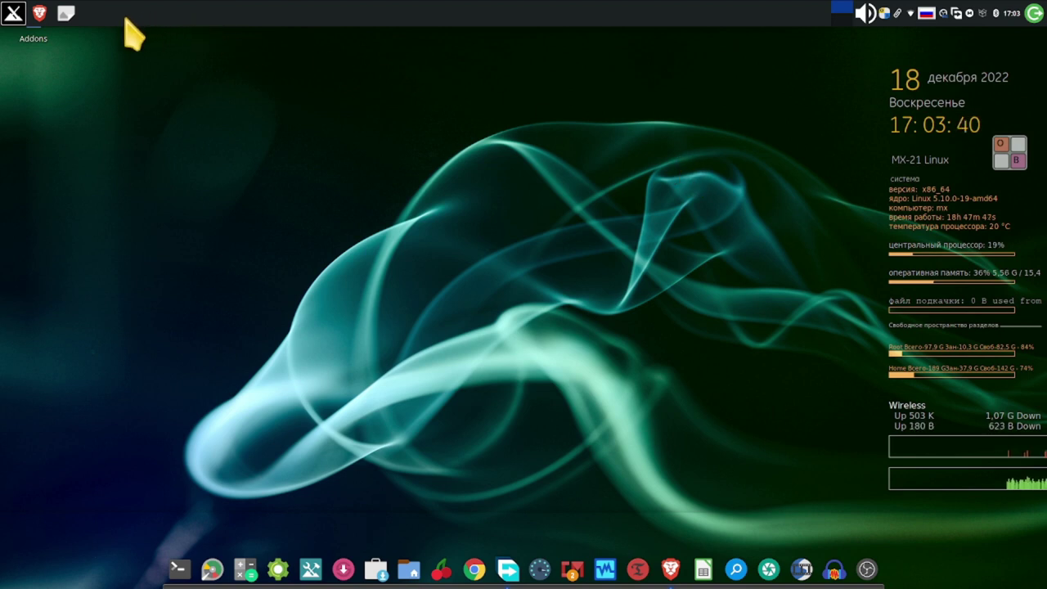
Bring up the Free Download Manager window and close it
mouse_move(64, 14)
left_click(74, 33)
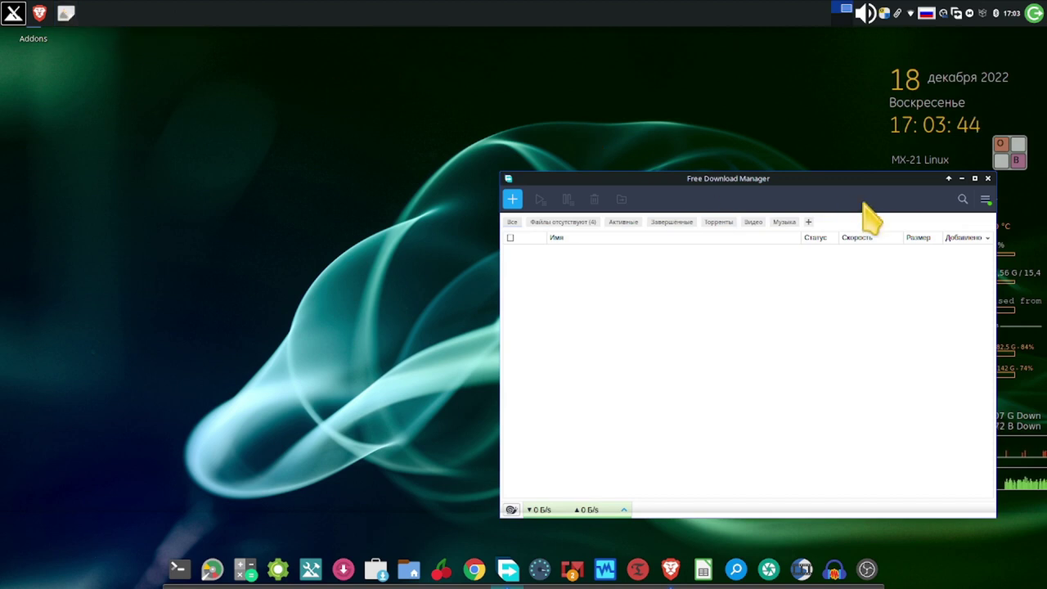
left_click(989, 179)
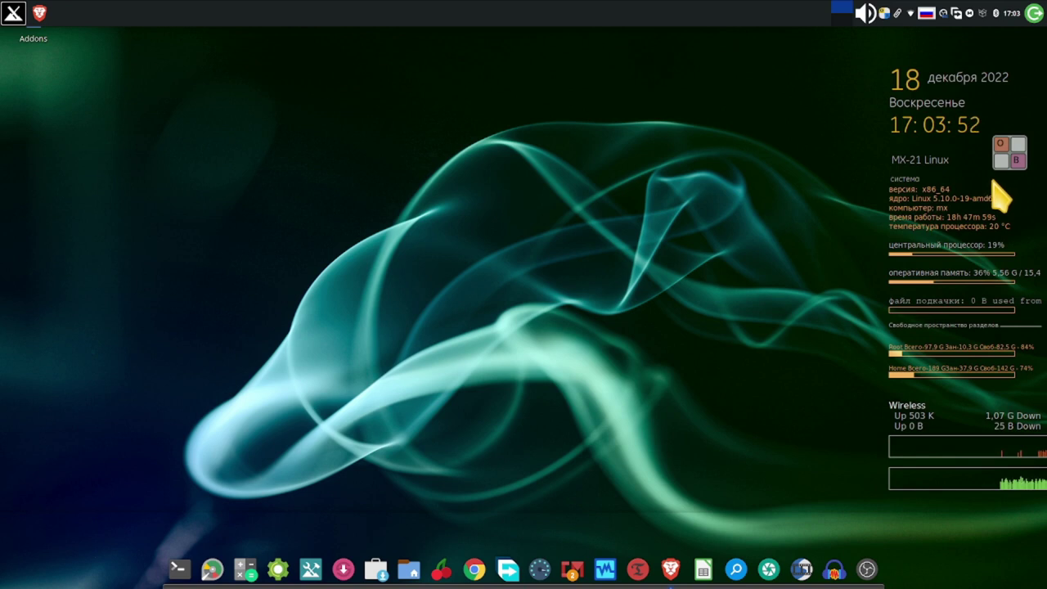
Copy LightWaves.jpg from the Addons folder inside Рабочий стол
left_click(411, 574)
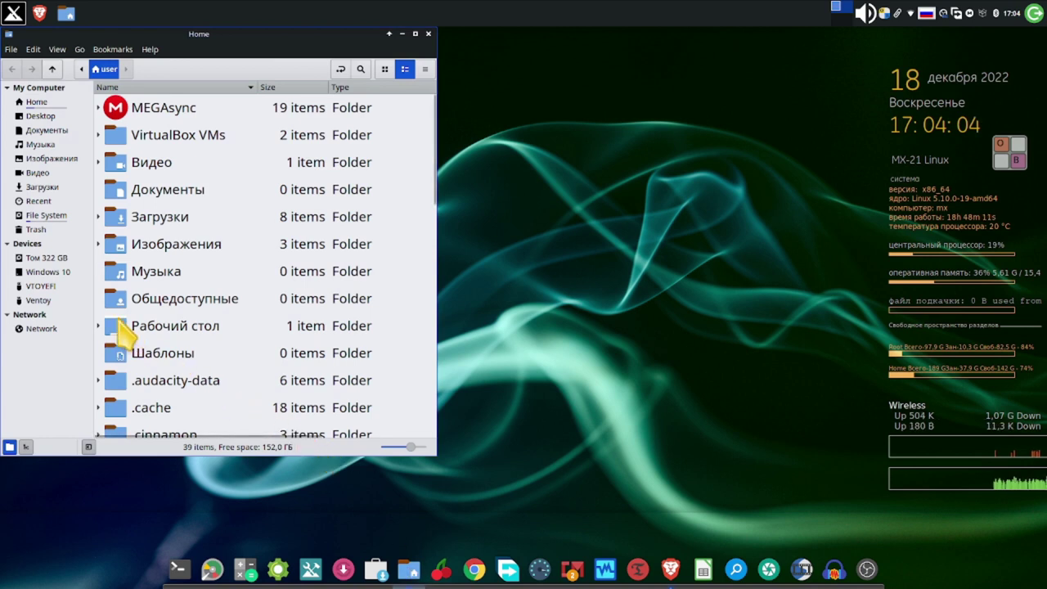
double_click(164, 326)
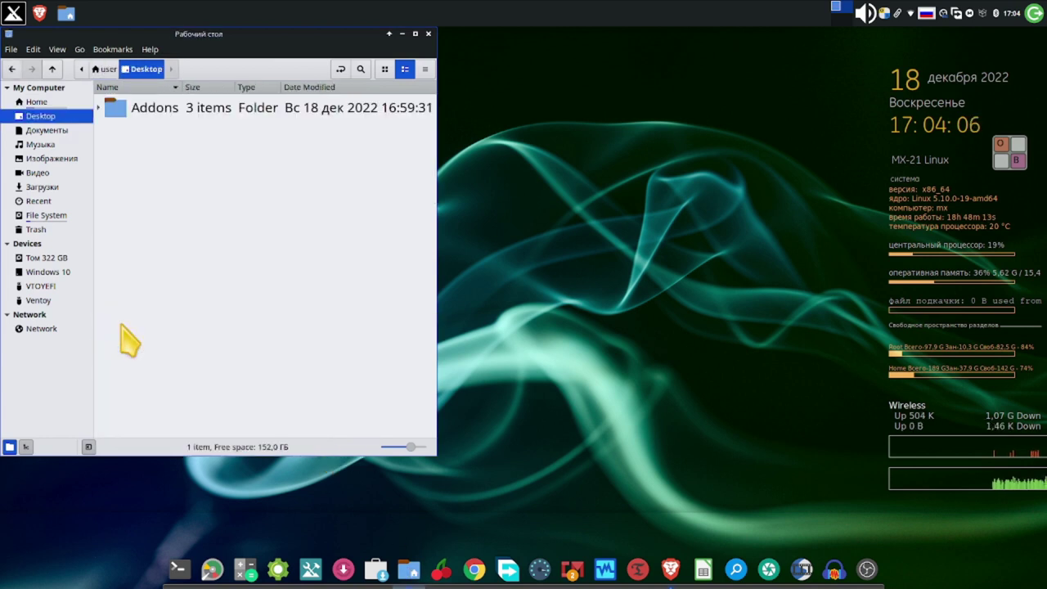
double_click(116, 108)
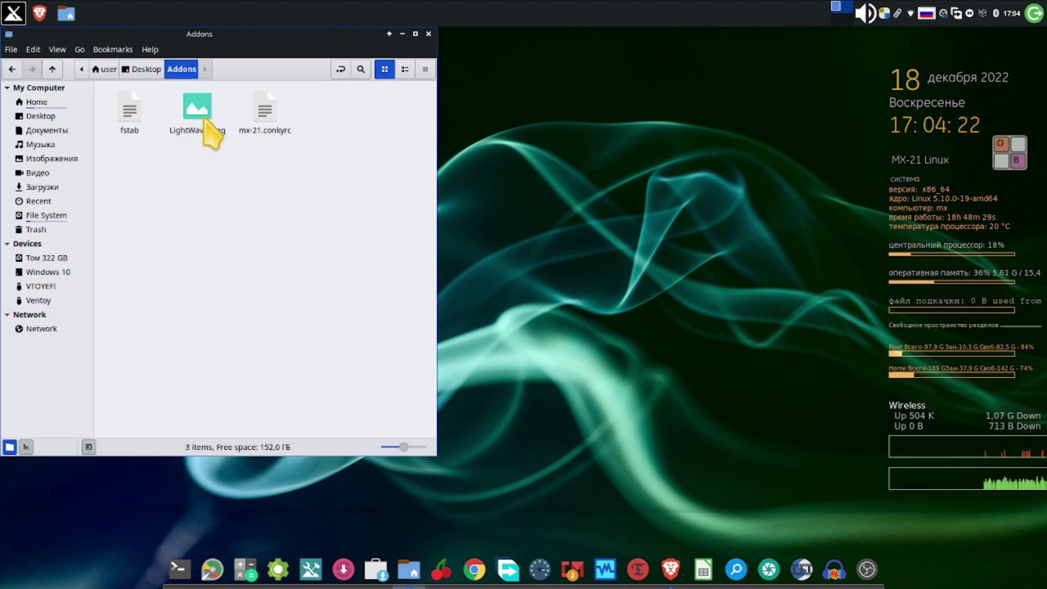
right_click(211, 131)
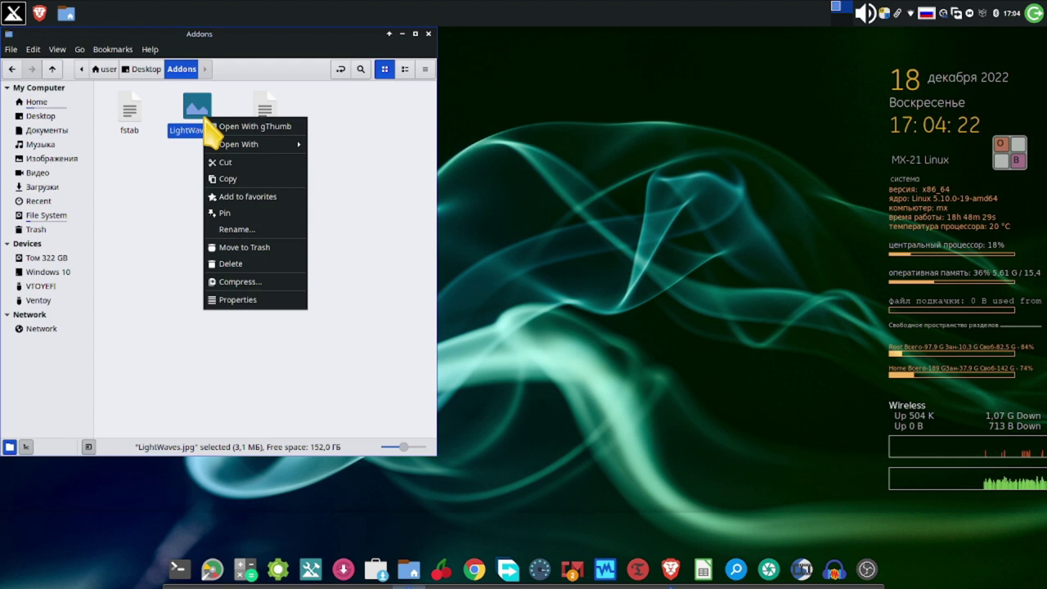
left_click(236, 180)
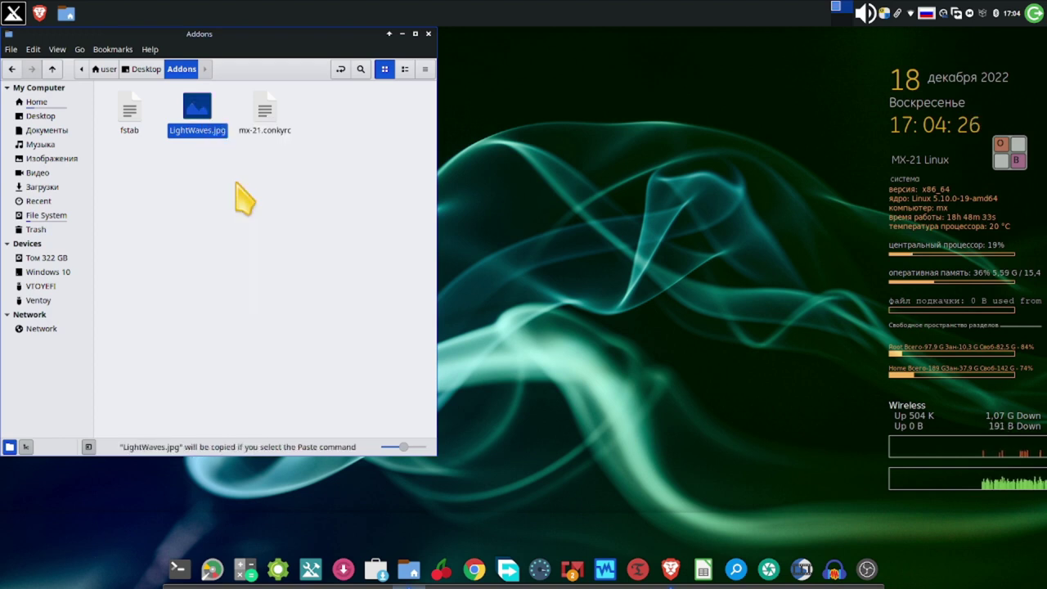
View the contents of the Изображения folder and close the file manager
left_click(34, 158)
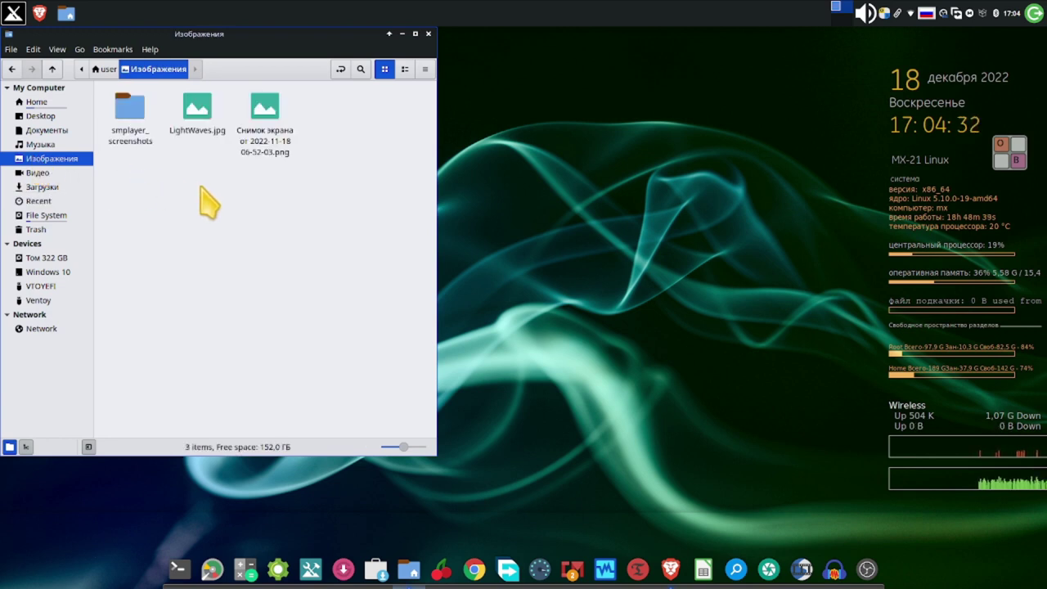
left_click(427, 34)
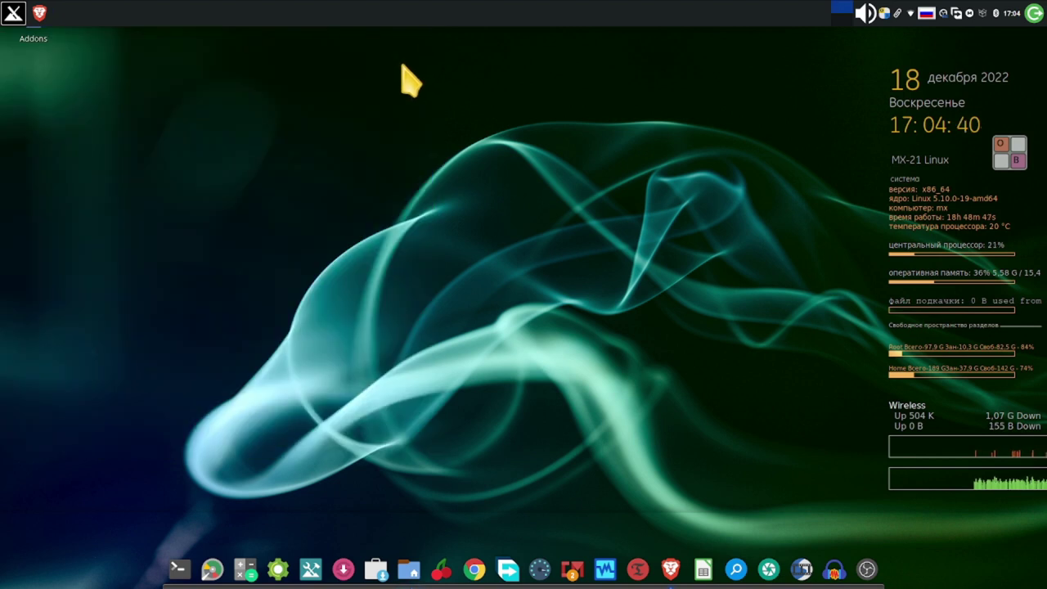
Open the desktop background settings and view the wallpapers in the backgrounds folder
right_click(410, 79)
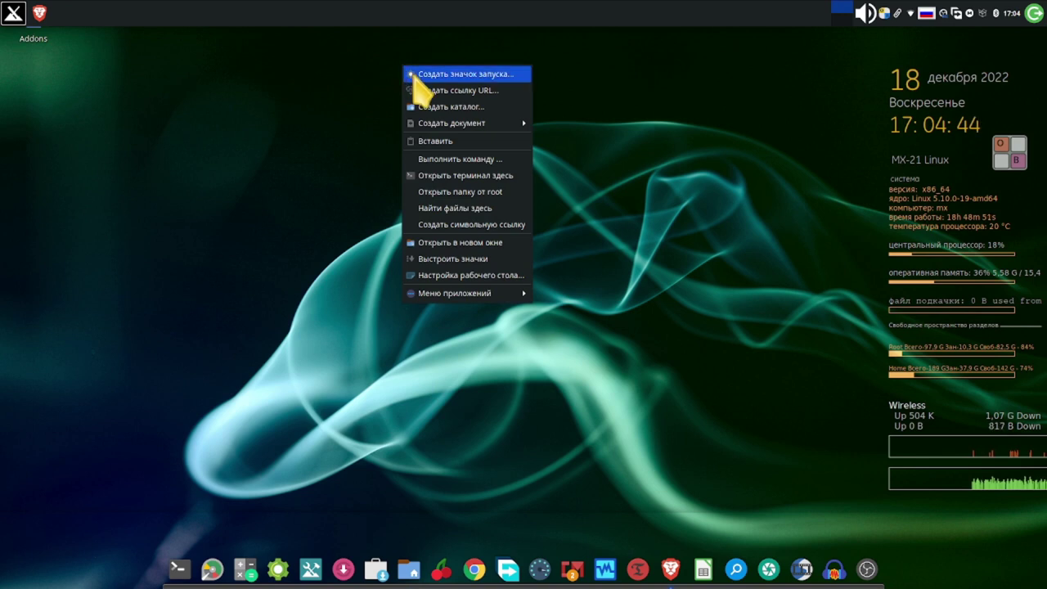
left_click(457, 277)
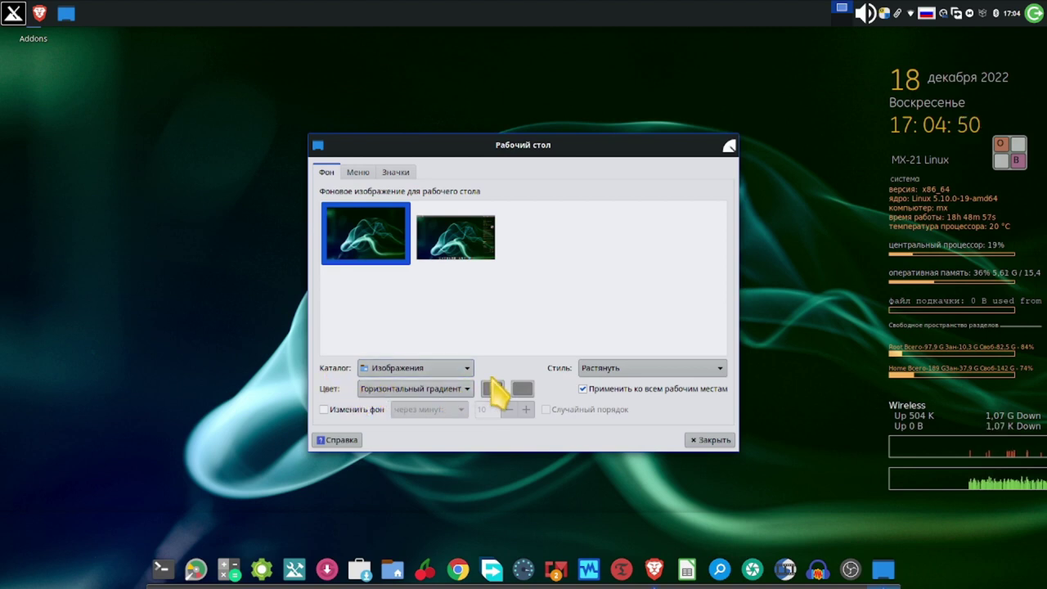
left_click(466, 368)
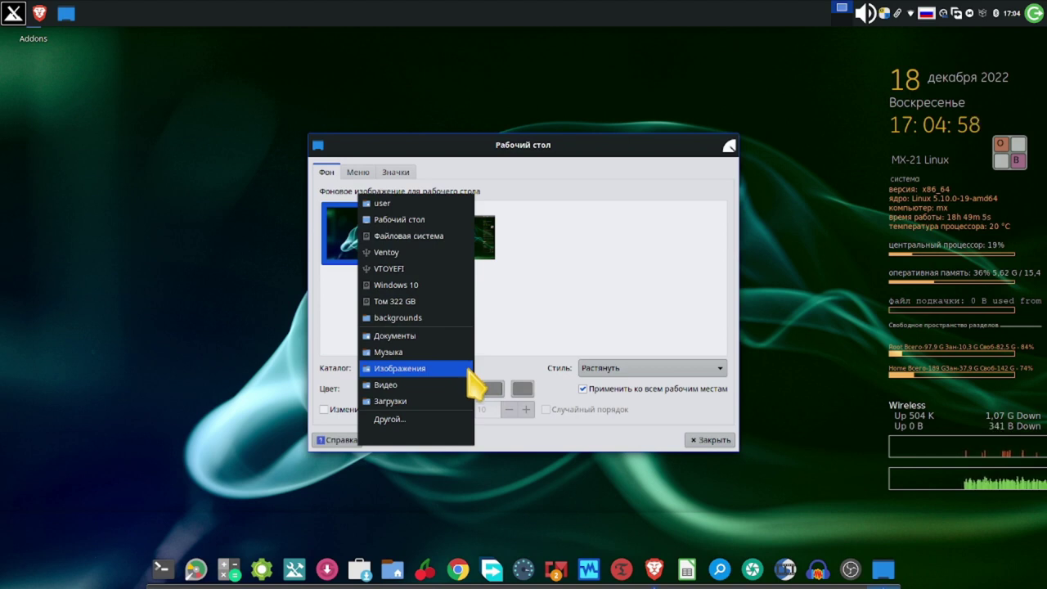
left_click(422, 319)
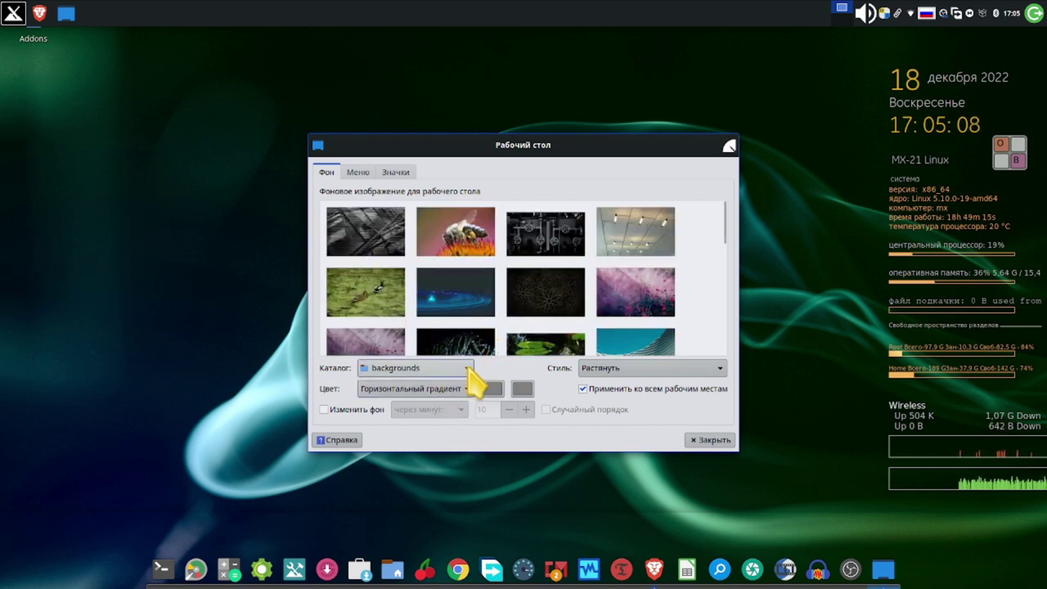
Switch the wallpaper source folder to Изображения and close the desktop settings
left_click(470, 368)
left_click(472, 369)
left_click(473, 370)
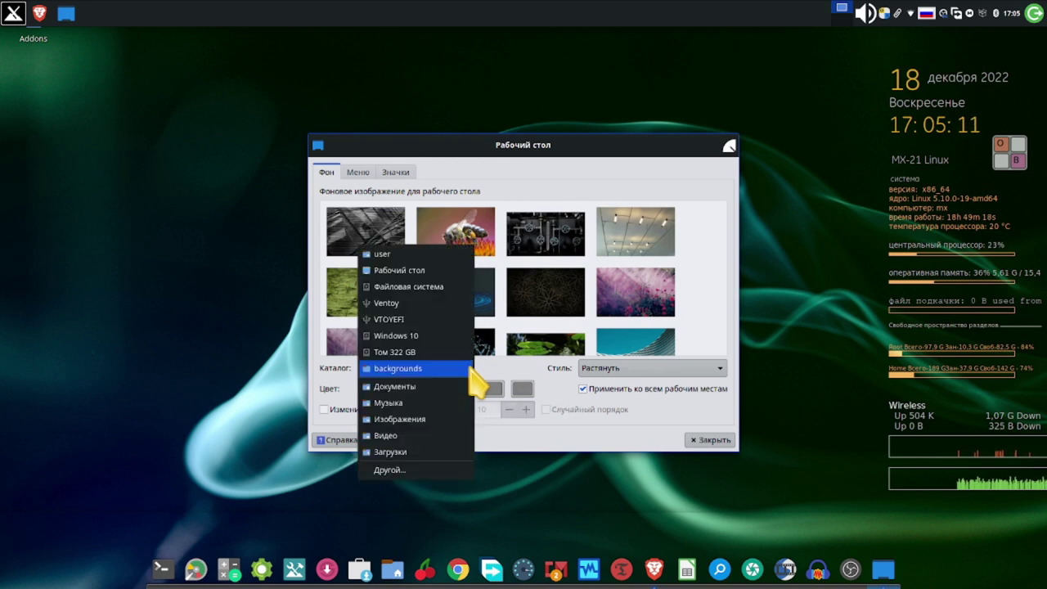
left_click(440, 419)
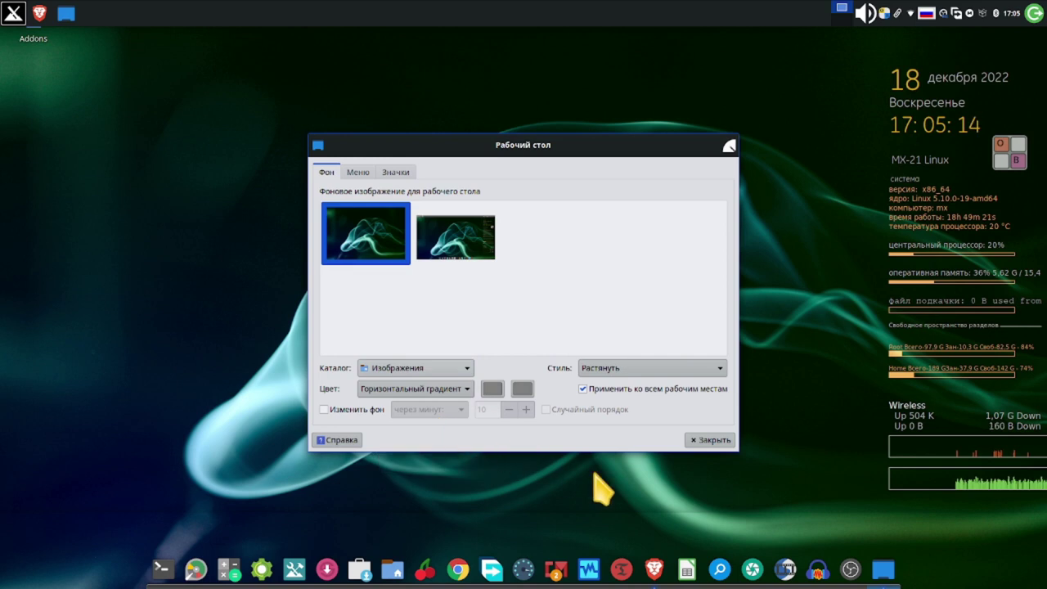
left_click(711, 440)
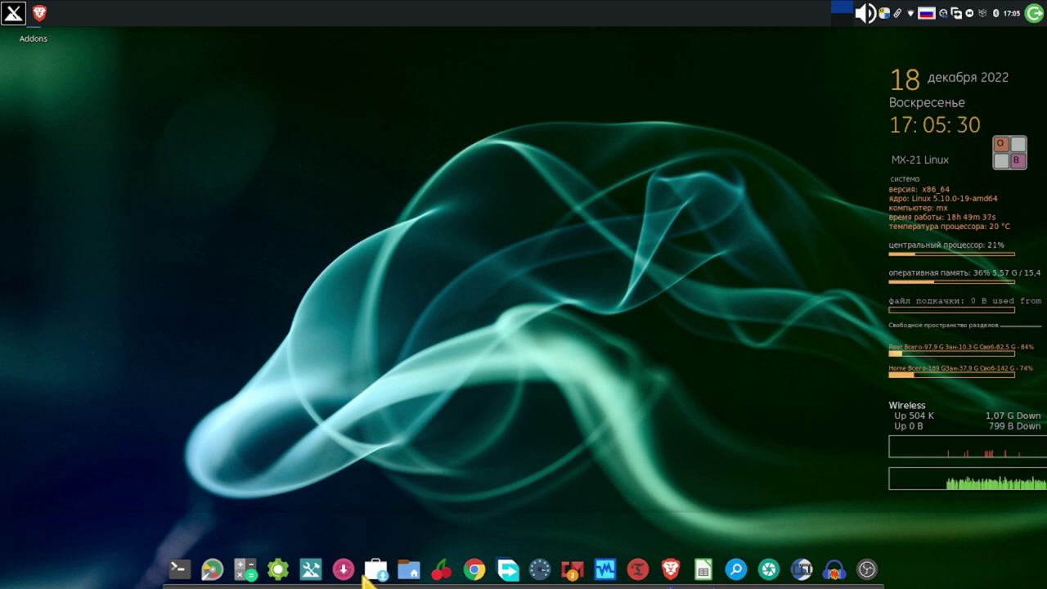
Open the file manager and go up from the home folder to the file system root and into the etc folder
left_click(409, 570)
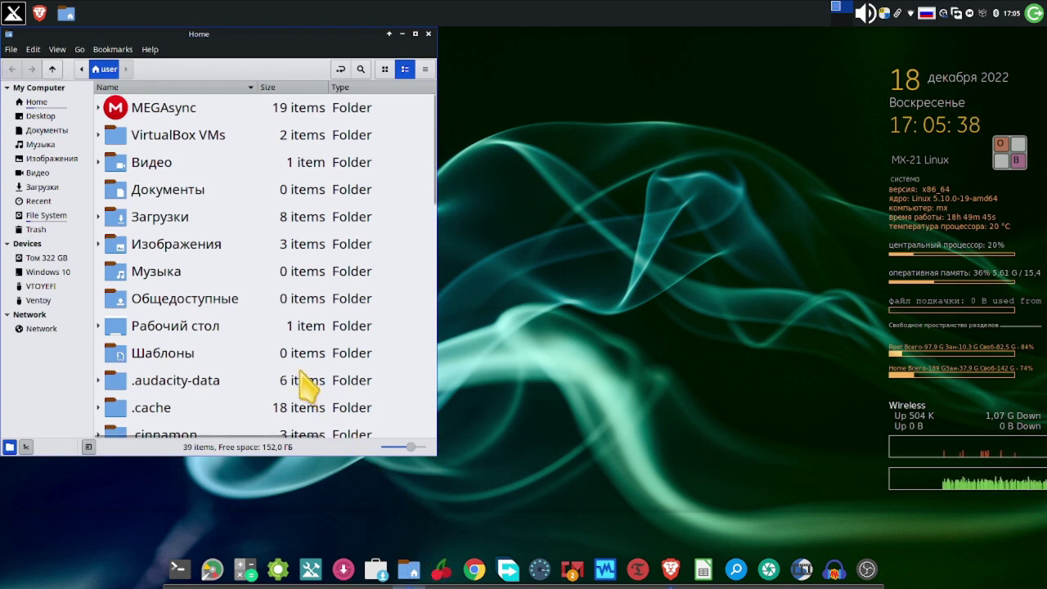
left_click(51, 70)
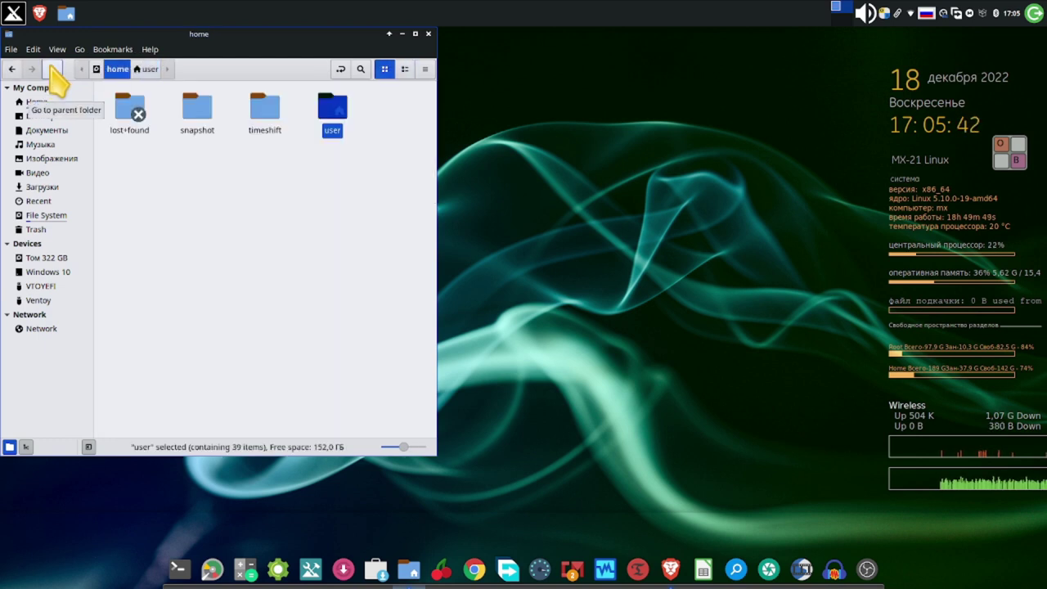
left_click_drag(291, 34, 386, 72)
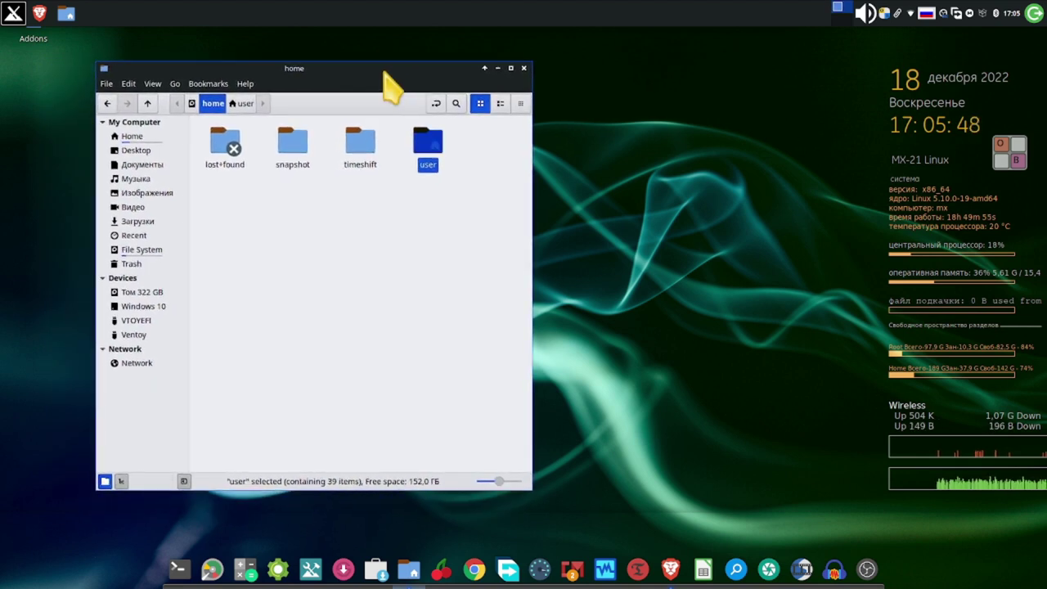
left_click(153, 85)
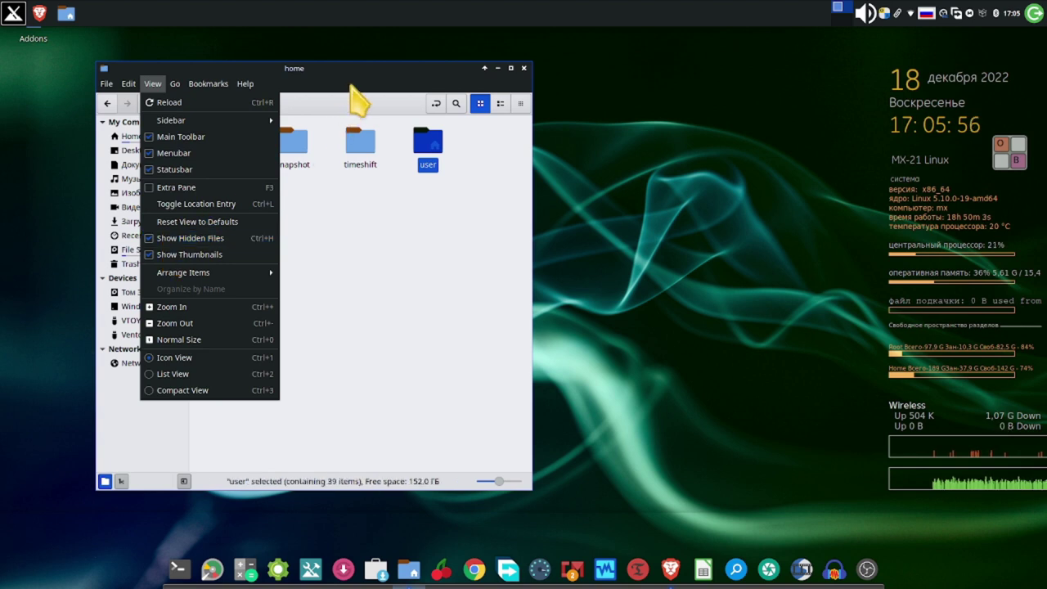
left_click(394, 82)
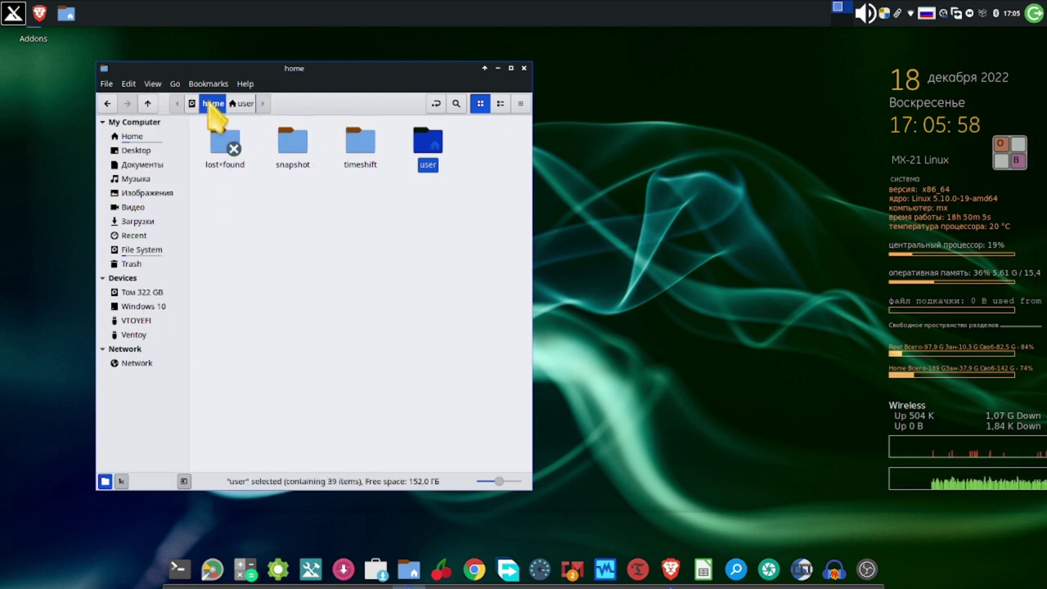
left_click(148, 103)
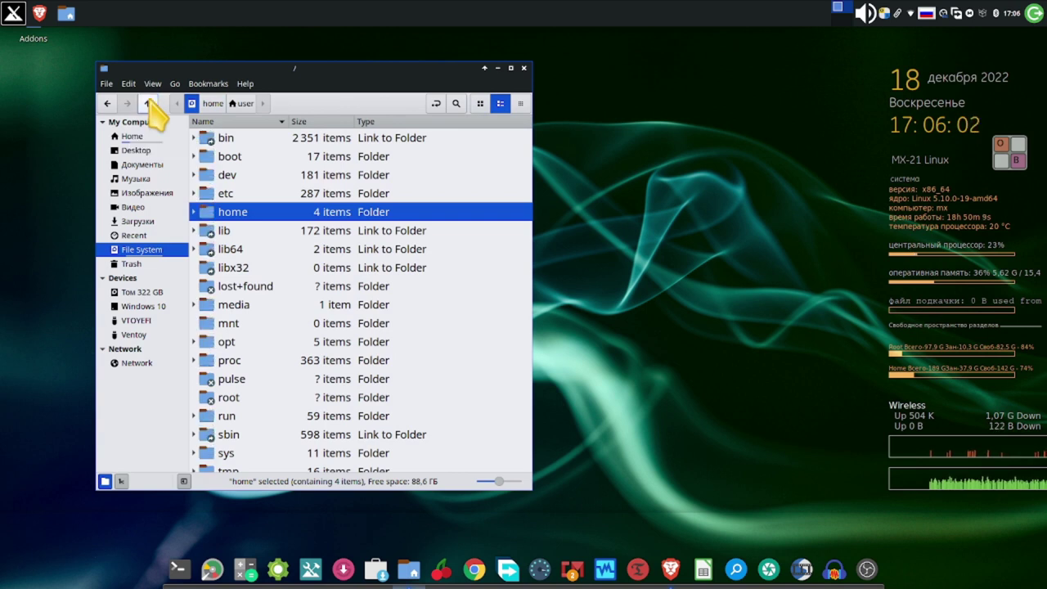
left_click(204, 197)
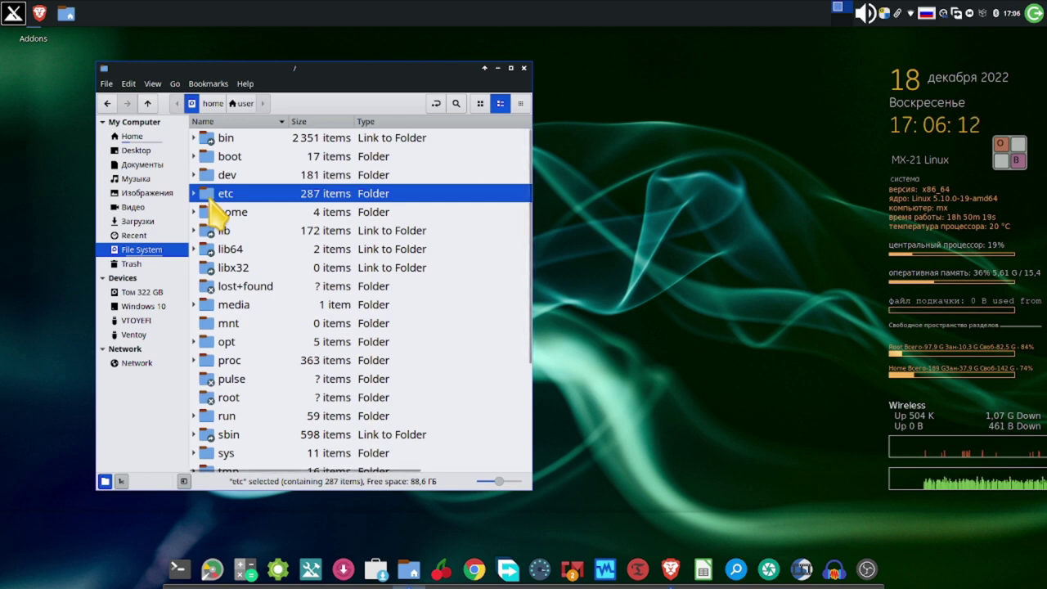
double_click(215, 201)
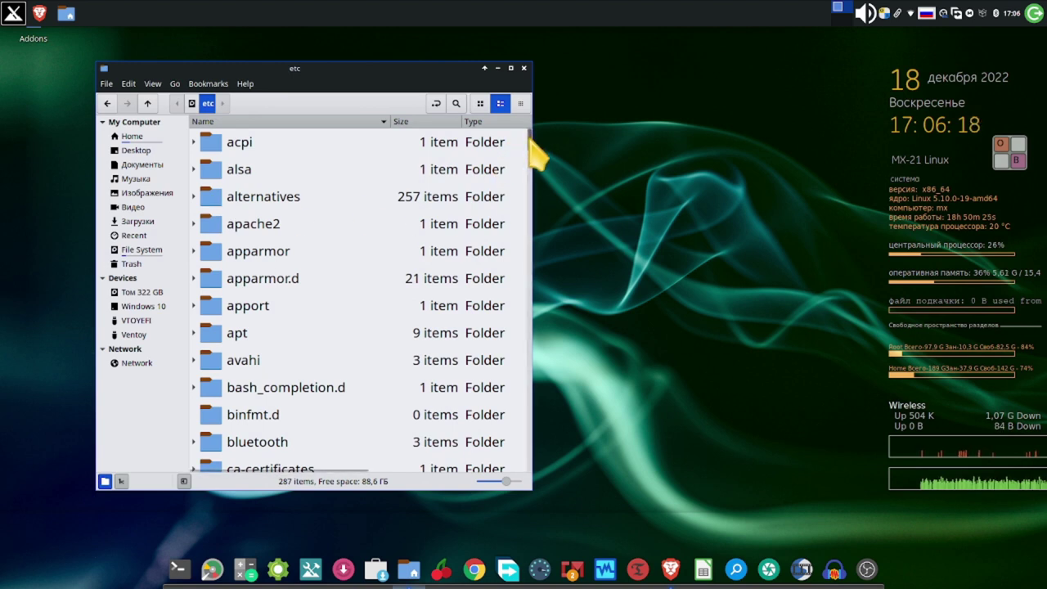
Open the fstab file from the etc folder in the text editor and move its window over the file manager
scroll(532, 149, "down", 2)
left_click_drag(530, 149, 526, 344)
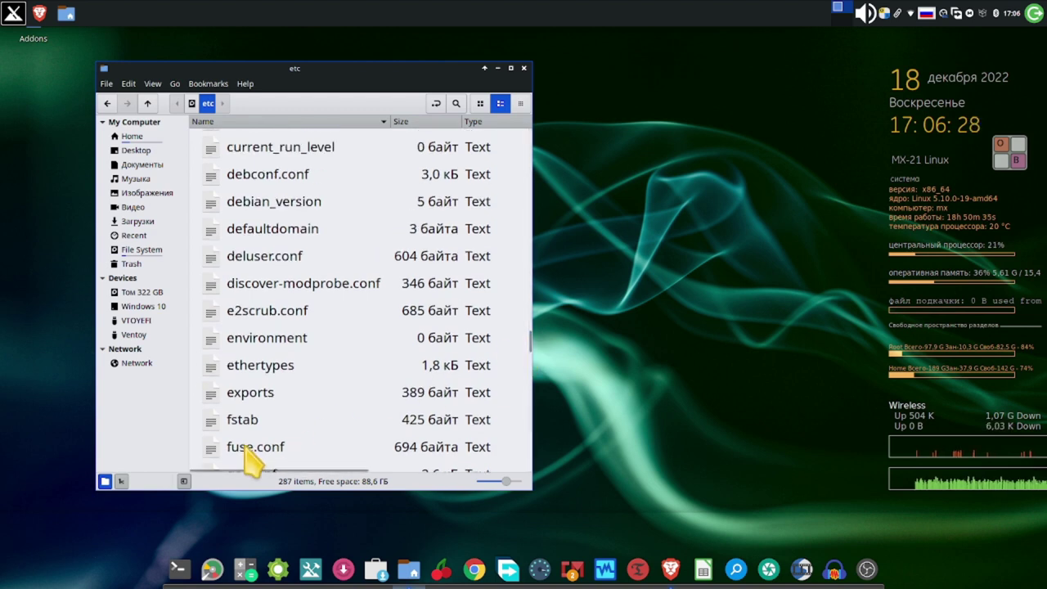
double_click(218, 420)
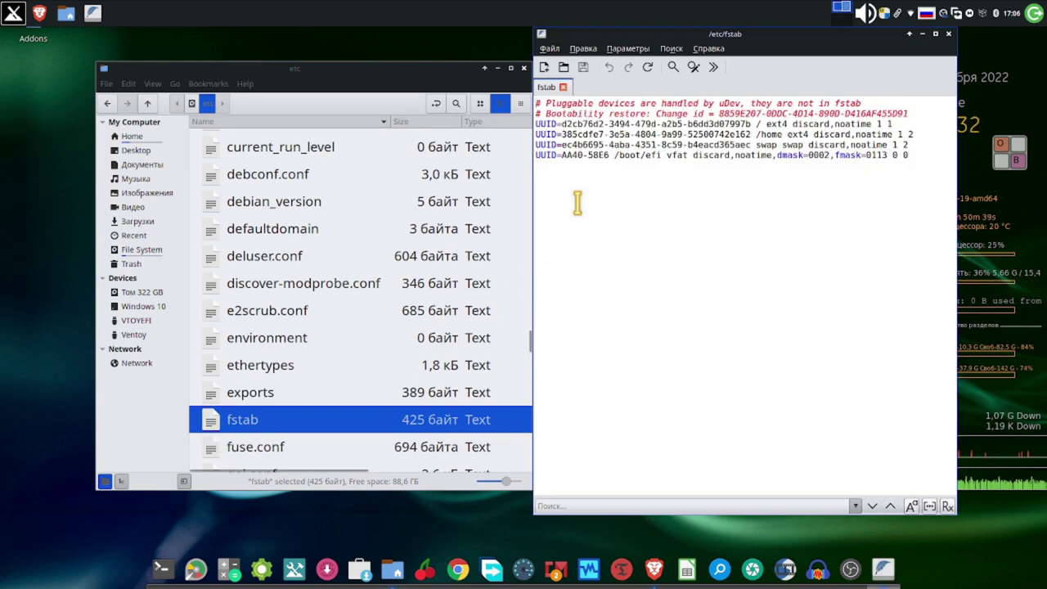
left_click_drag(773, 34, 400, 51)
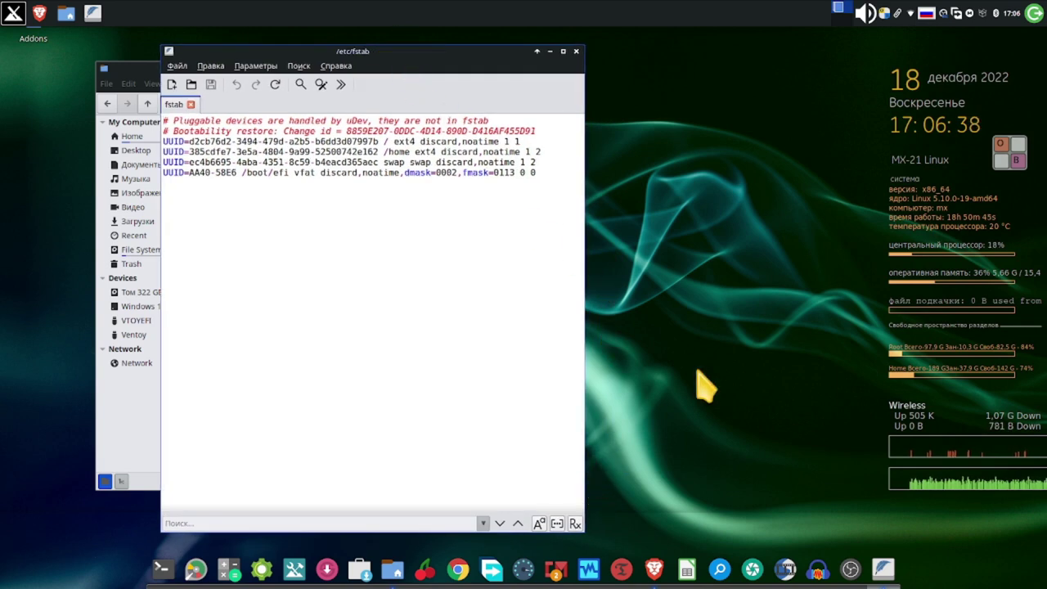
Bring up the on-screen keyboard, enlarge the fstab text and maximize the editor window
left_click(1017, 160)
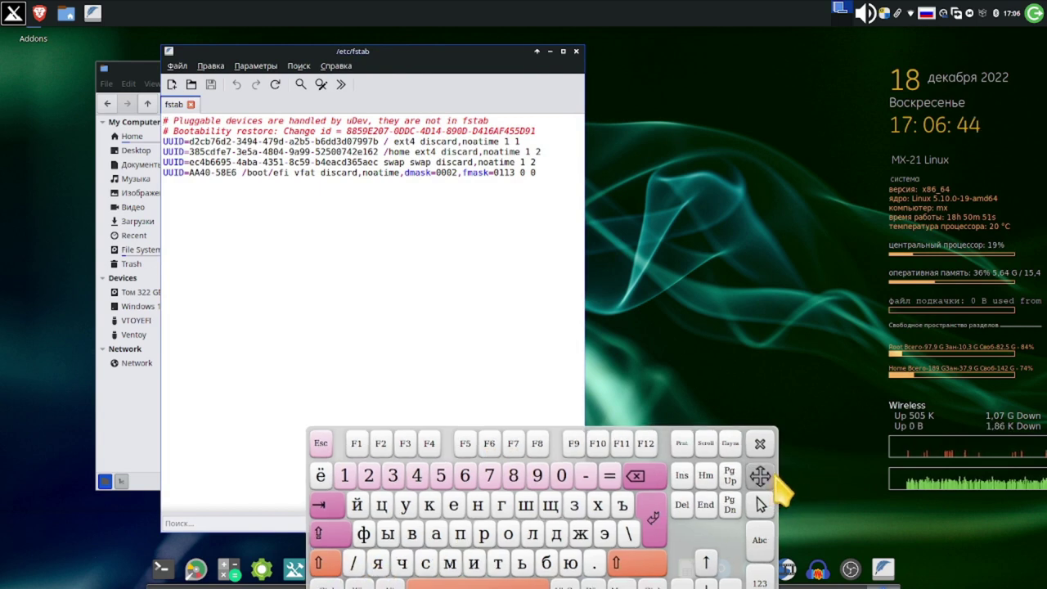
left_click_drag(766, 484, 818, 398)
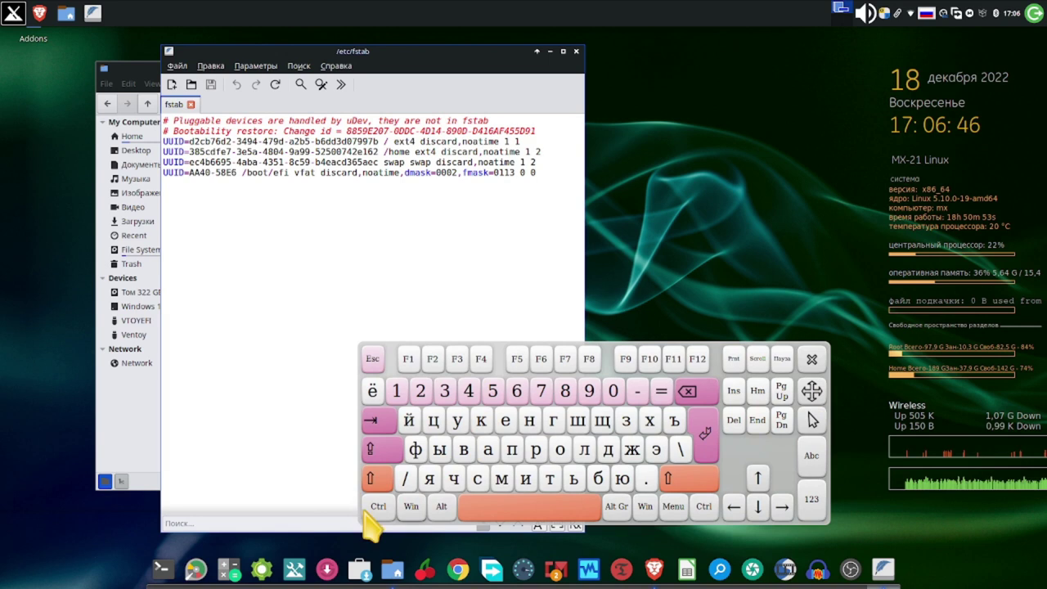
left_click(378, 506)
scroll(297, 402, "up", 4)
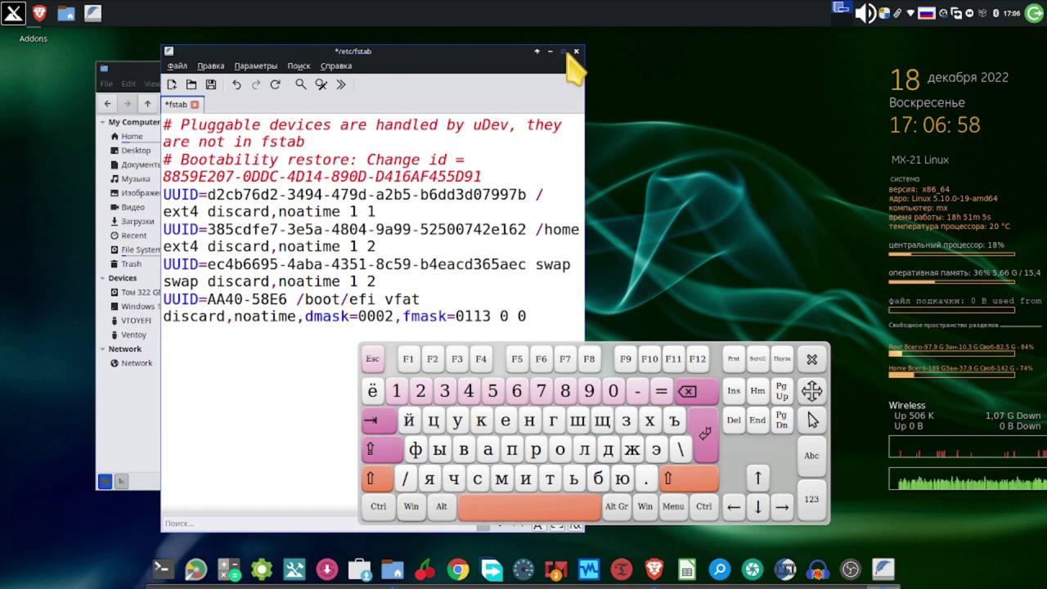
left_click(565, 53)
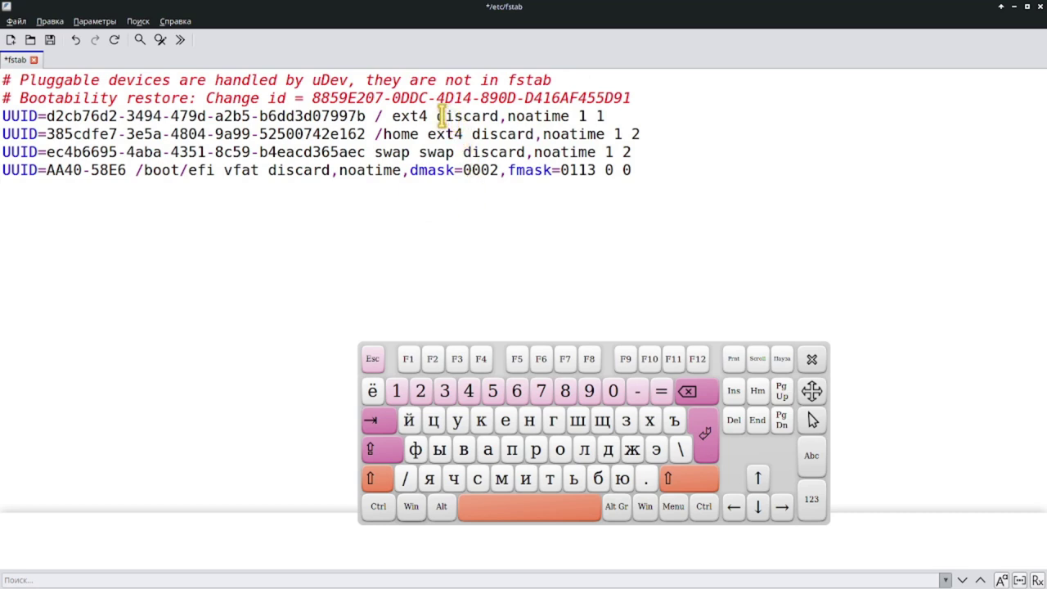
Examine the discard,noatime mount options in the root, home, swap and boot/efi lines of fstab
left_click_drag(438, 117, 517, 116)
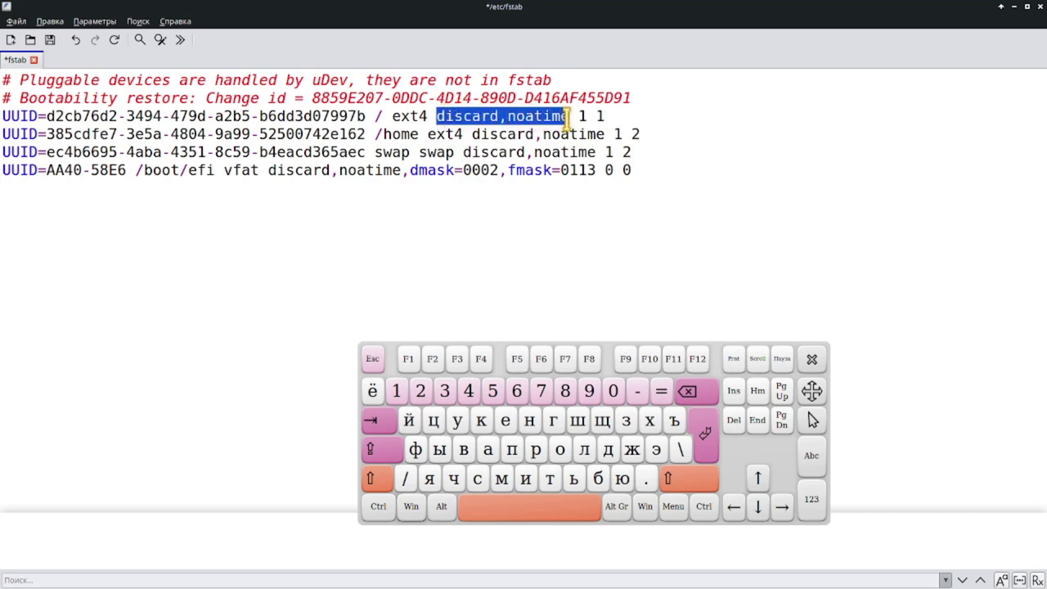
left_click(479, 134)
left_click_drag(482, 134, 509, 135)
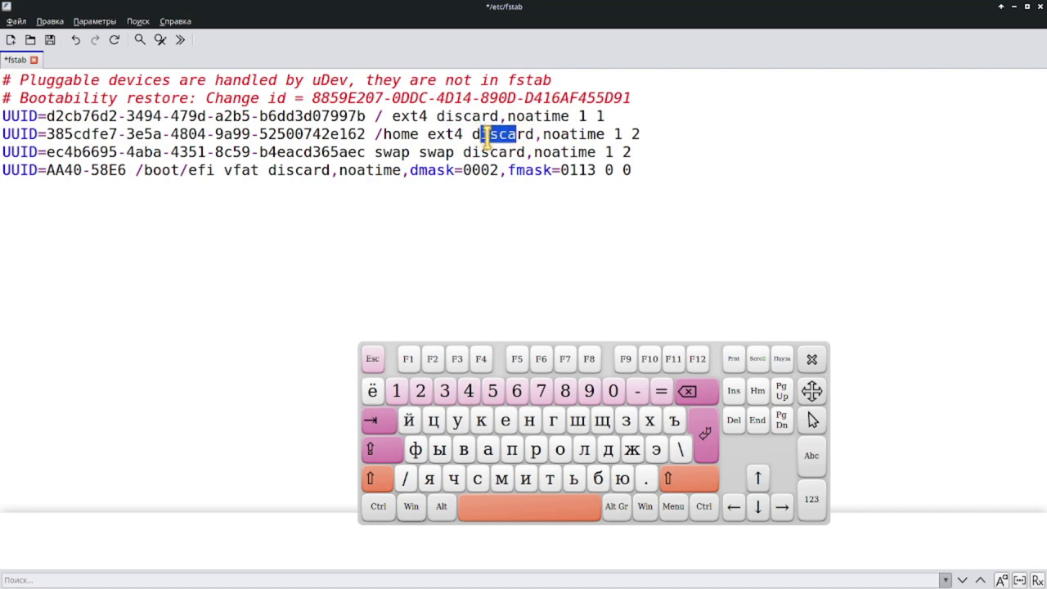
left_click_drag(471, 152, 574, 152)
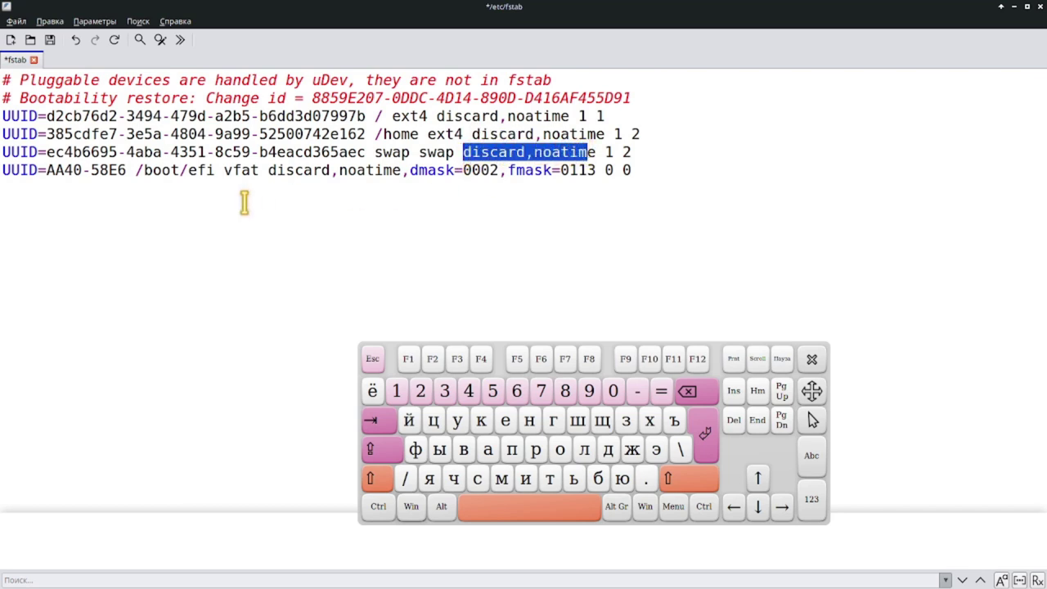
left_click_drag(270, 172, 399, 175)
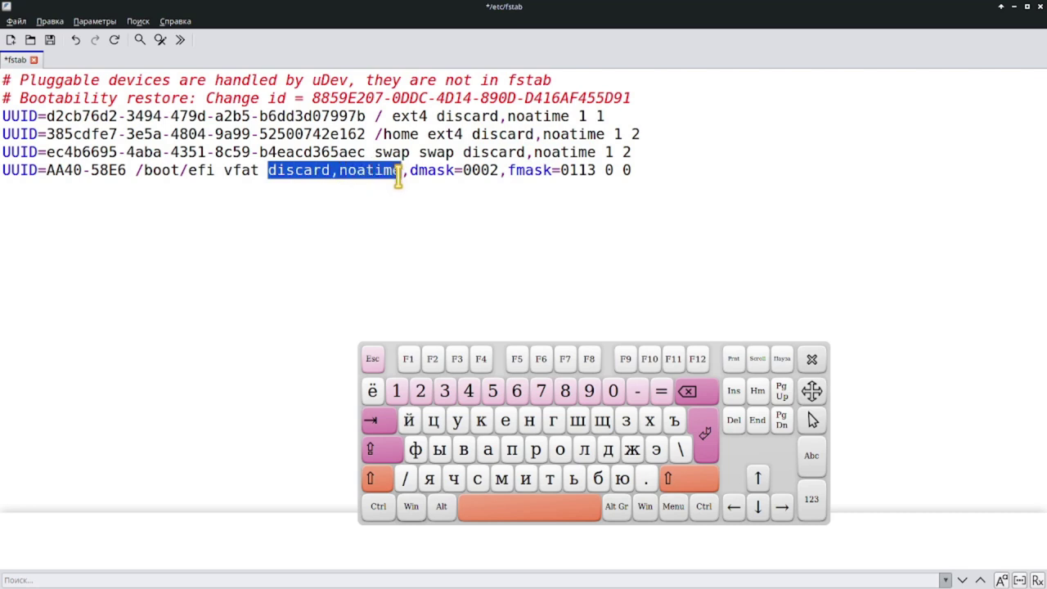
left_click(226, 304)
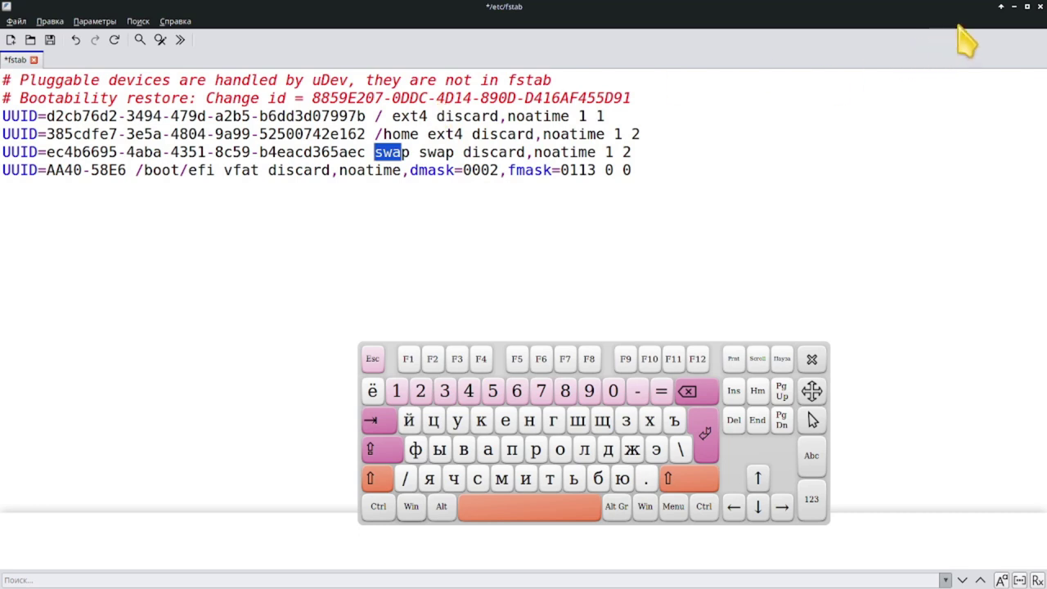
Close the fstab file without saving the changes
left_click(1039, 7)
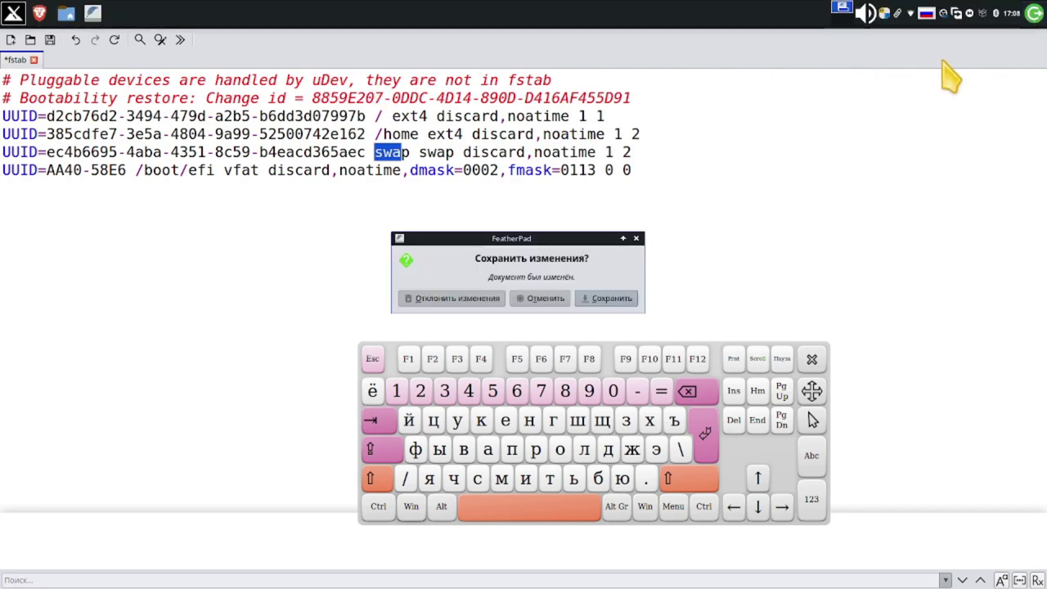
left_click(968, 49)
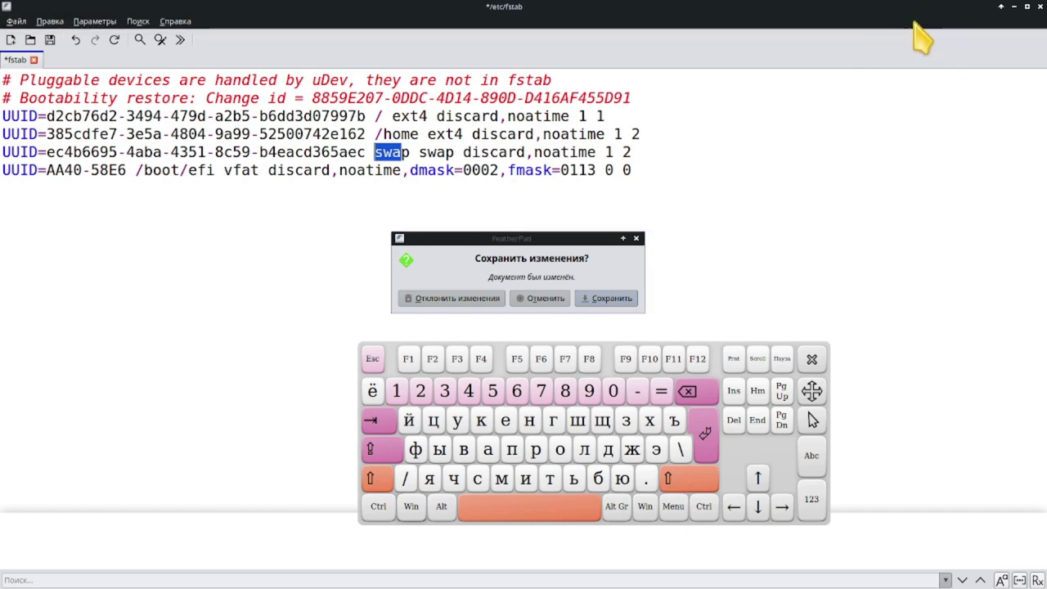
mouse_move(1043, 20)
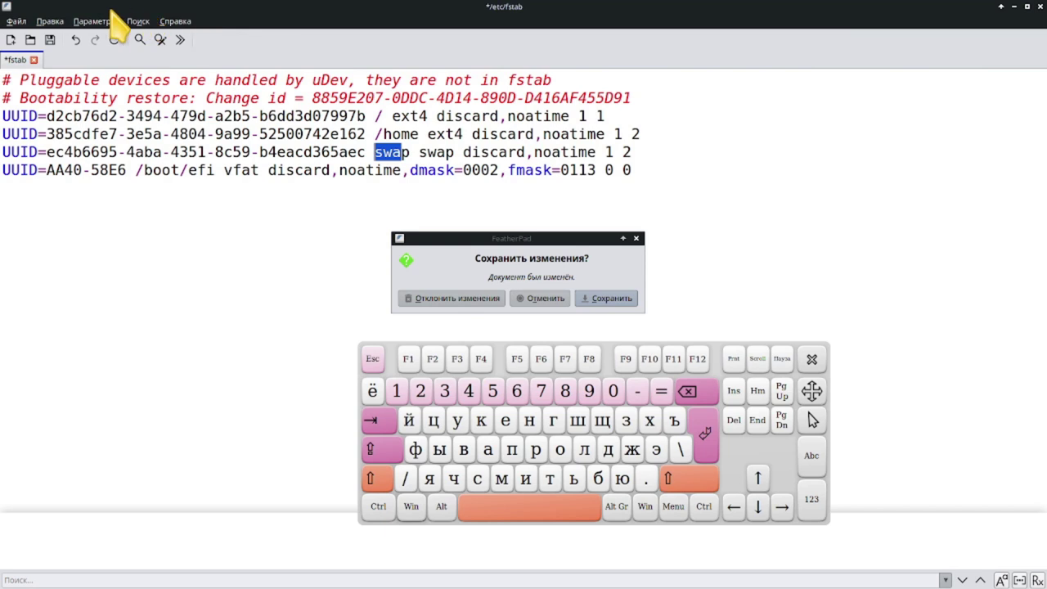
mouse_move(14, 29)
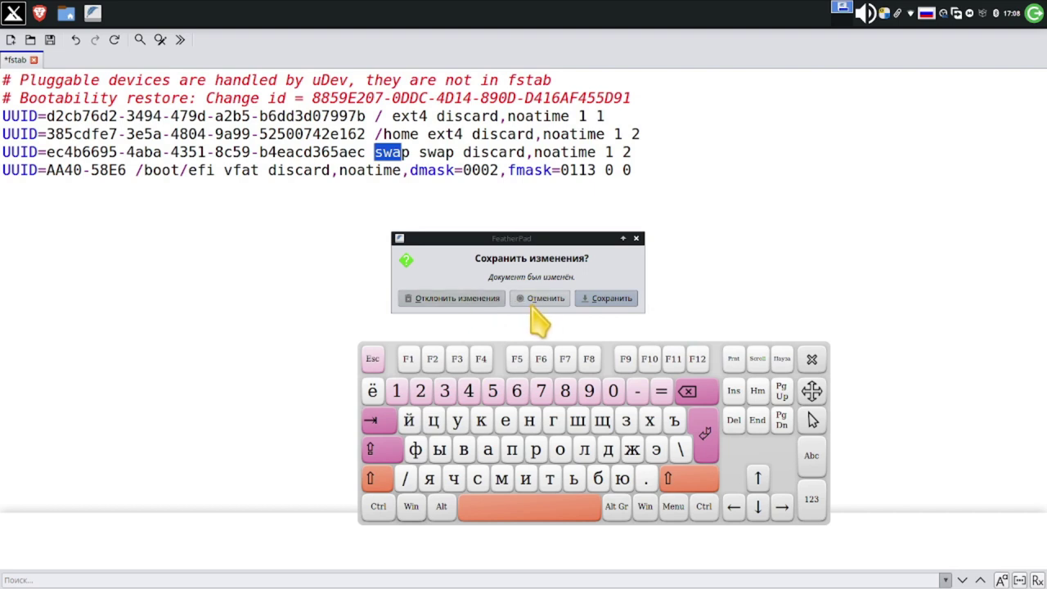
left_click(483, 298)
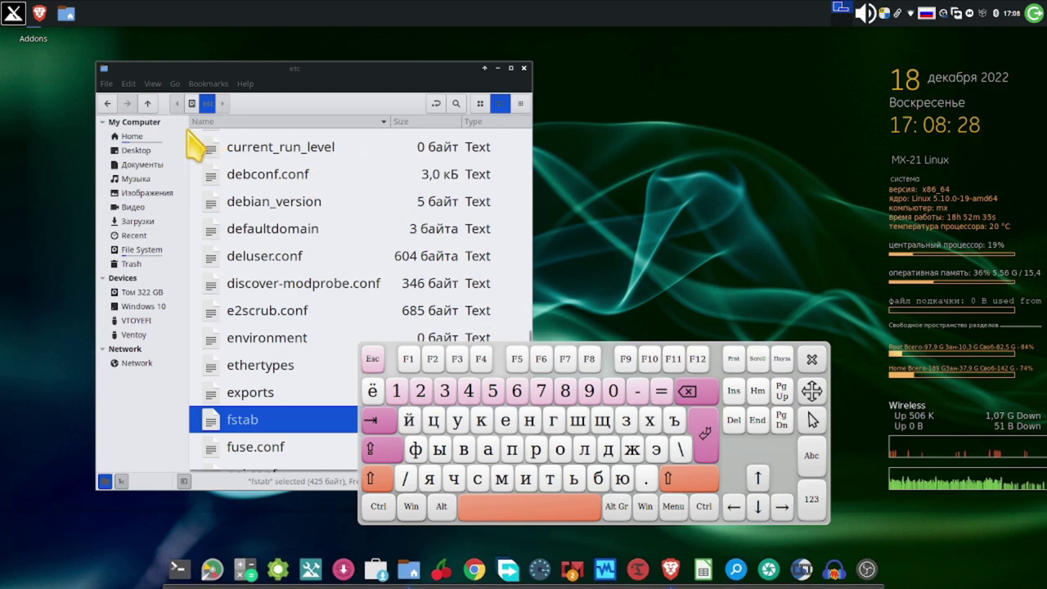
Return to the file system root, move the on-screen keyboard clear of the folder list and open the etc folder as root
left_click(147, 103)
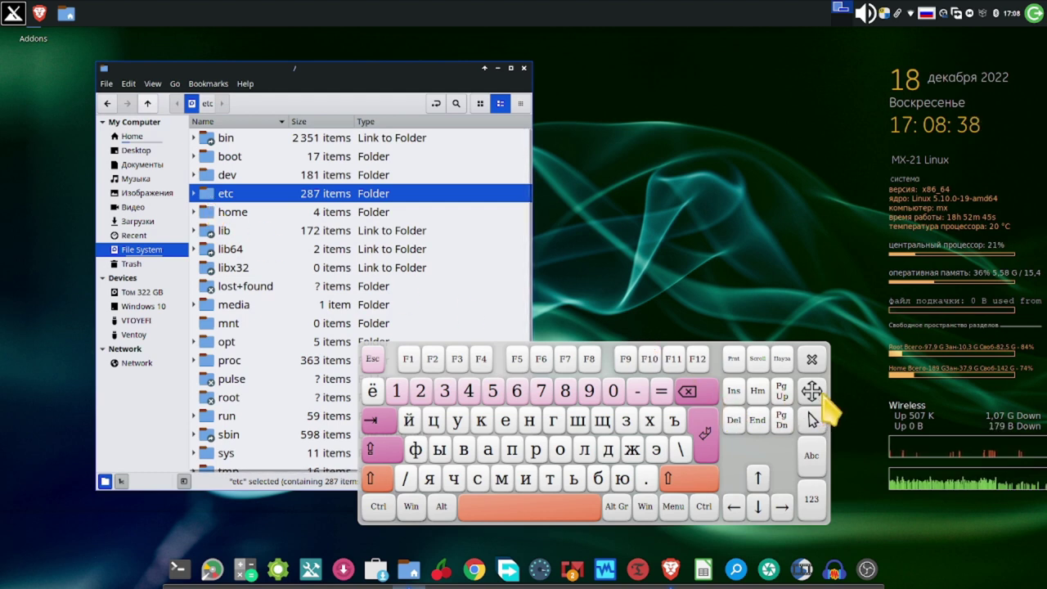
left_click_drag(821, 389, 1018, 216)
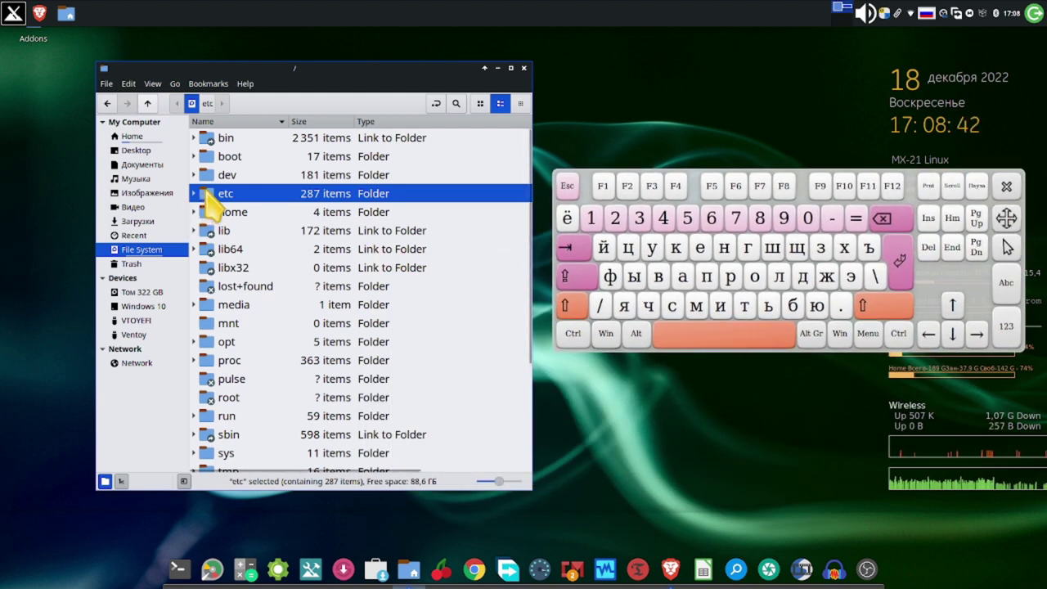
right_click(211, 207)
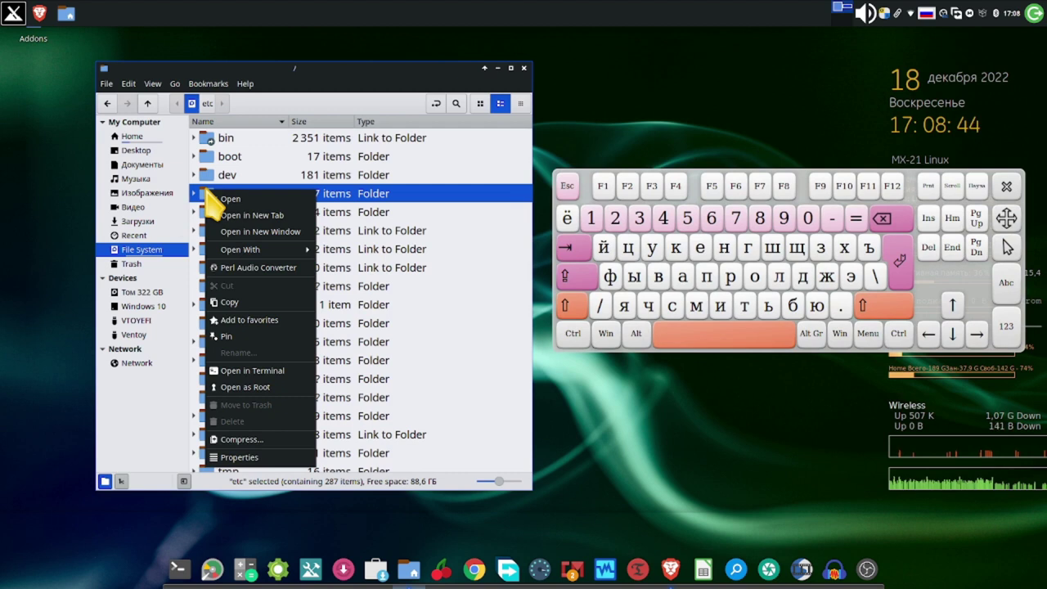
left_click(250, 390)
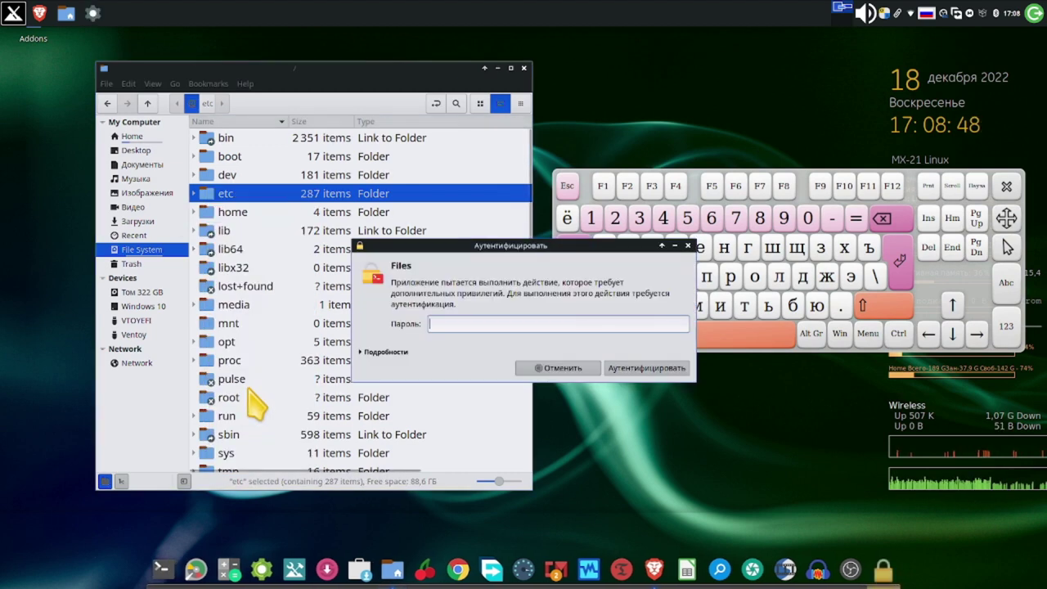
Minimize the regular file window, move the authentication dialog aside, enter the account password and authenticate
left_click(498, 69)
left_click_drag(464, 245, 220, 119)
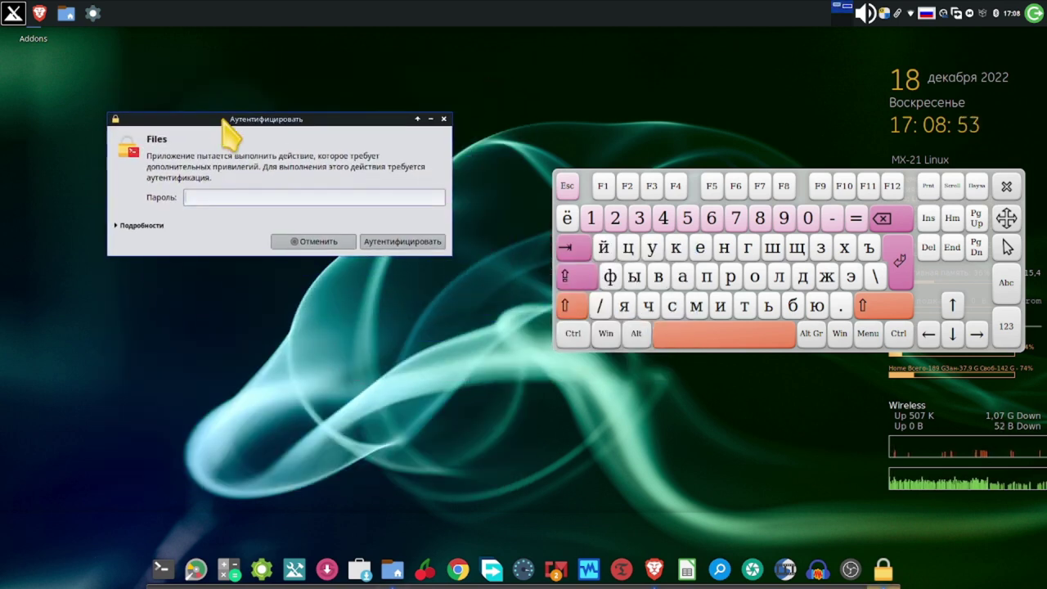
left_click(741, 224)
left_click(740, 224)
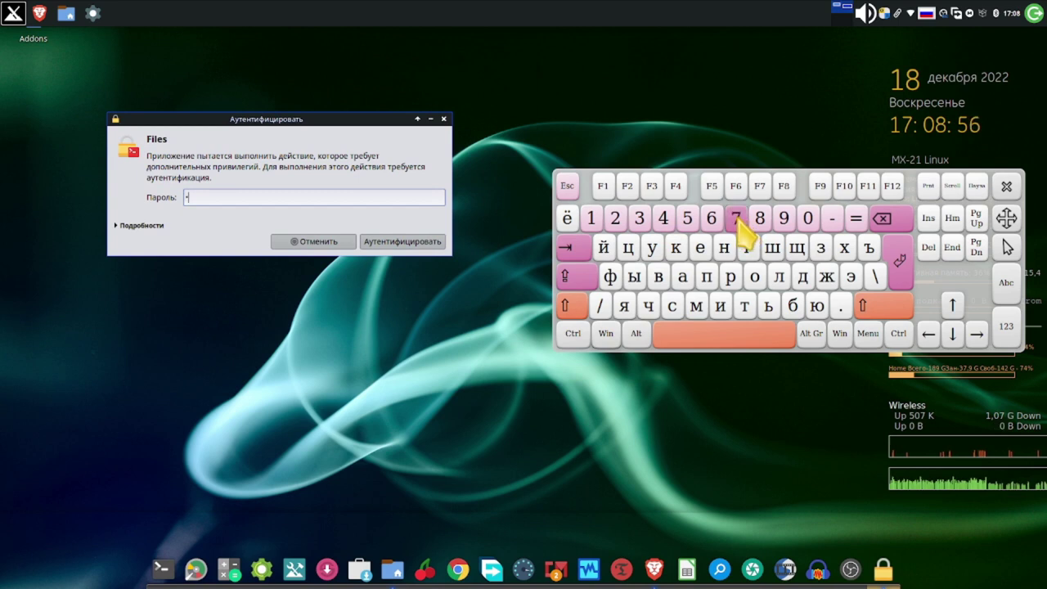
left_click(634, 222)
left_click(621, 221)
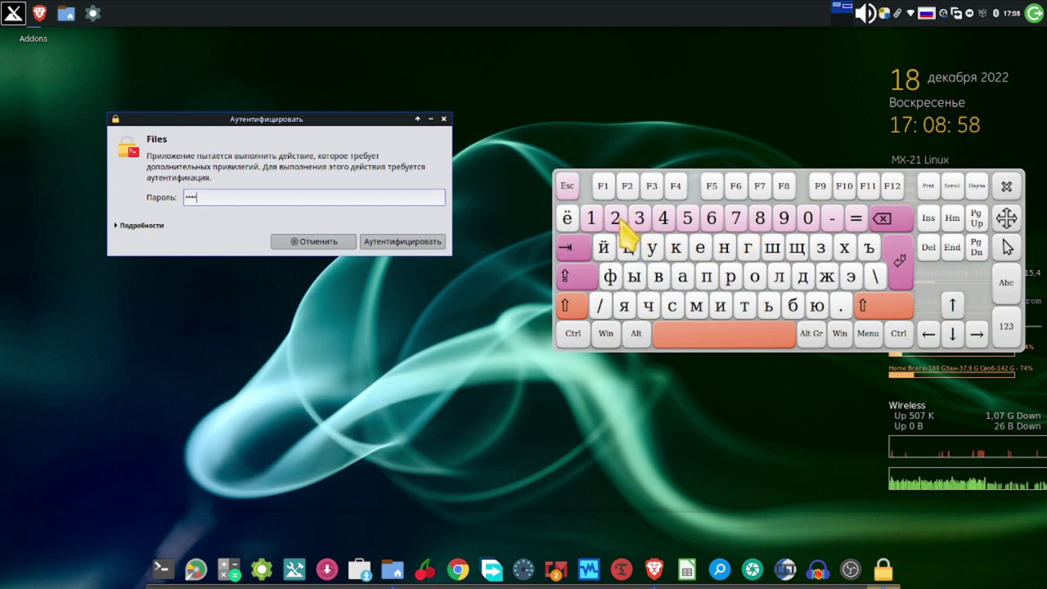
left_click(419, 241)
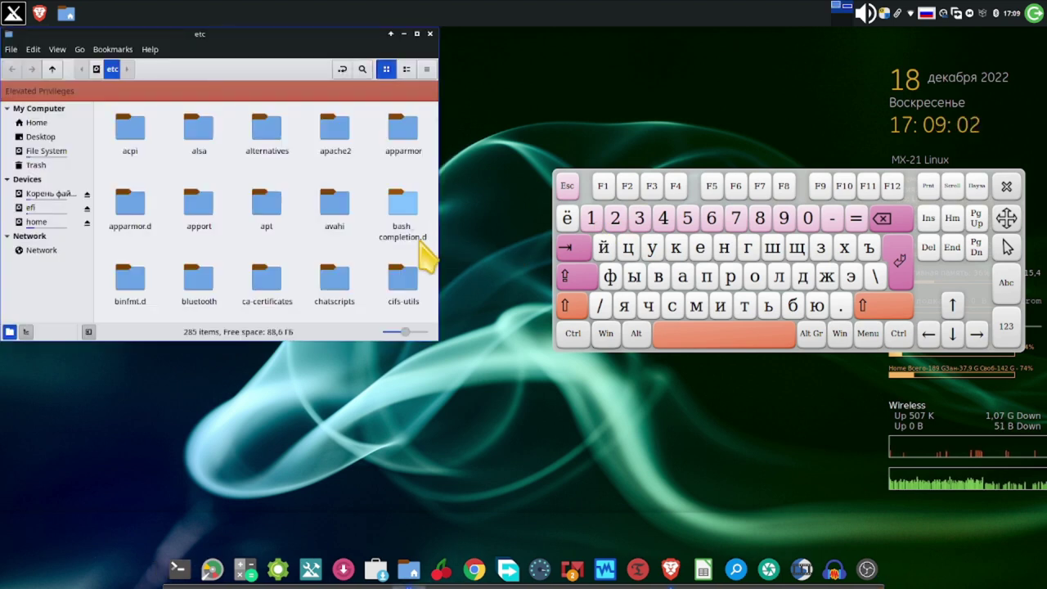
Show the elevated etc folder as a list with enlarged icons
left_click(404, 71)
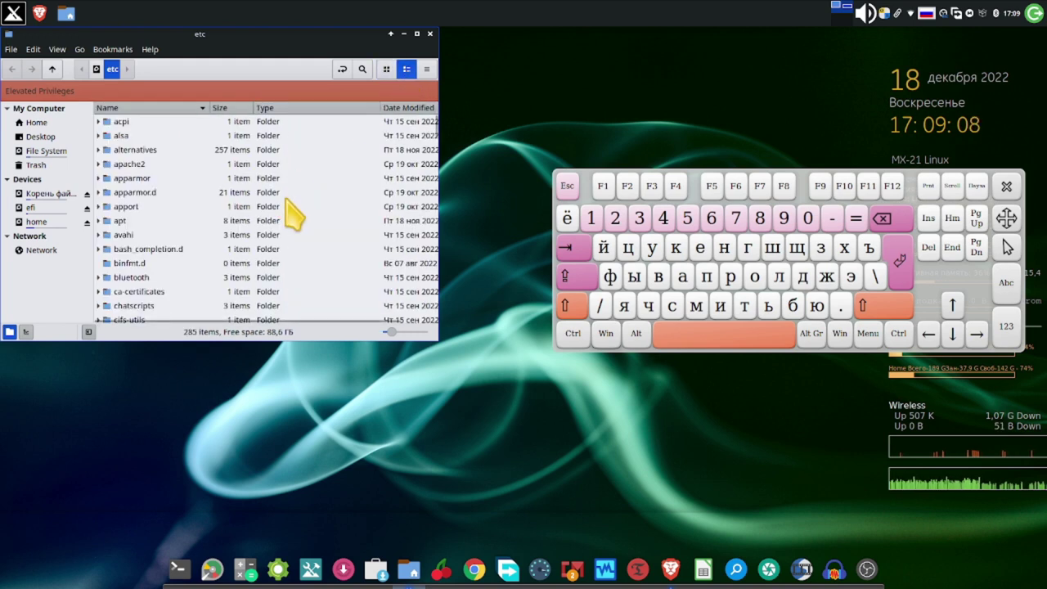
left_click(418, 333)
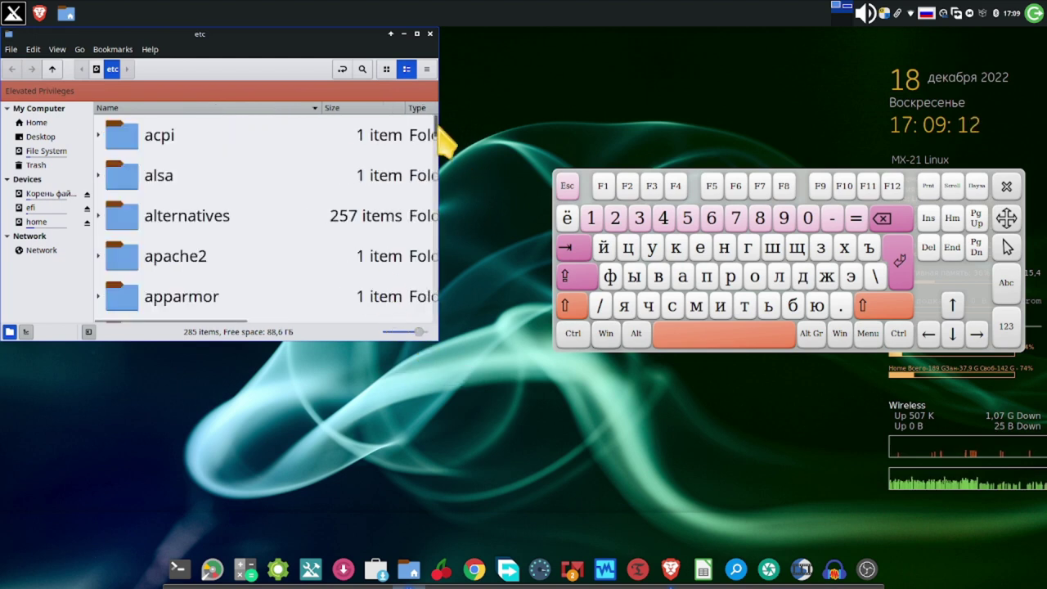
Find the fstab file in the elevated etc folder and open it for editing as root
left_click_drag(433, 133, 446, 241)
scroll(325, 264, "down", 2)
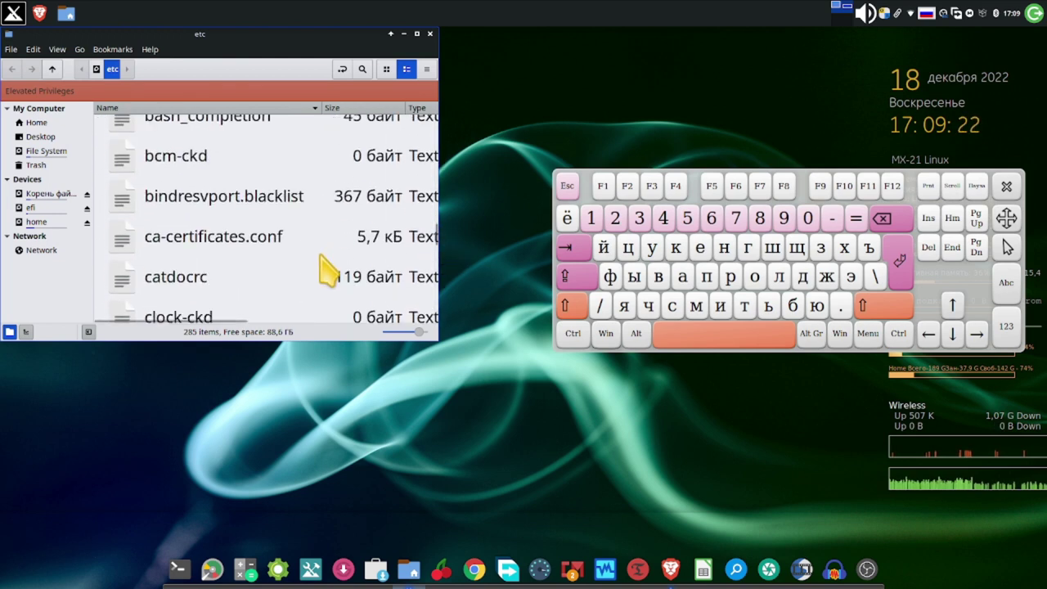
scroll(326, 270, "down", 2)
scroll(326, 270, "down", 2)
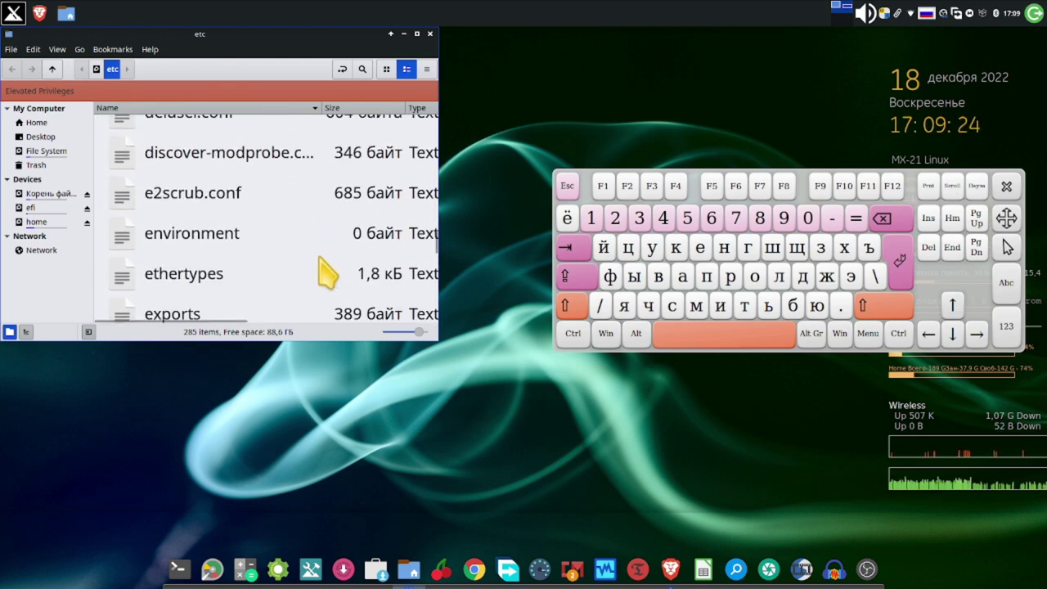
scroll(322, 259, "down", 2)
left_click(321, 260)
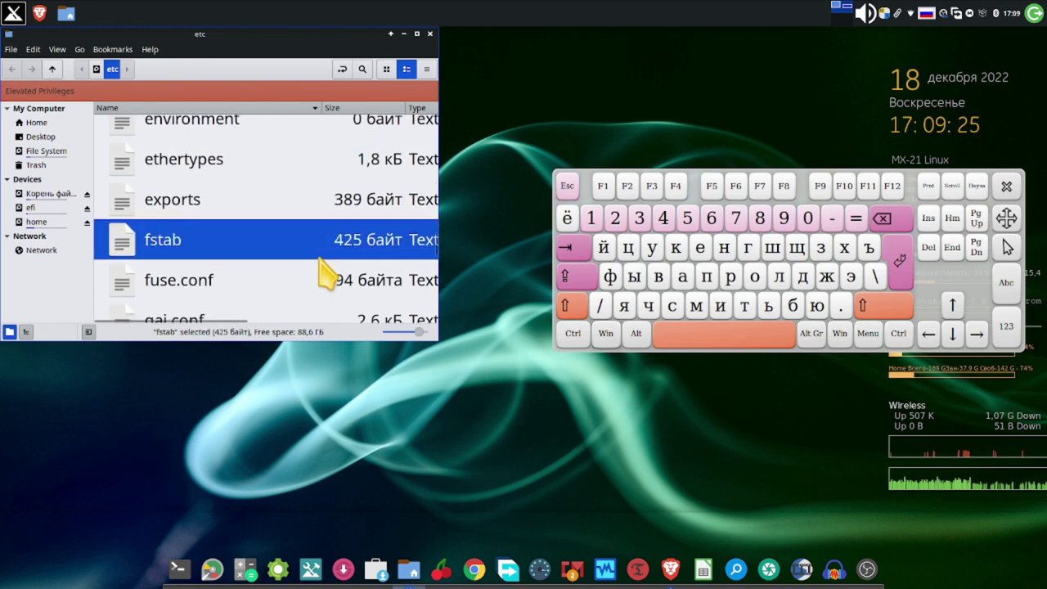
double_click(135, 249)
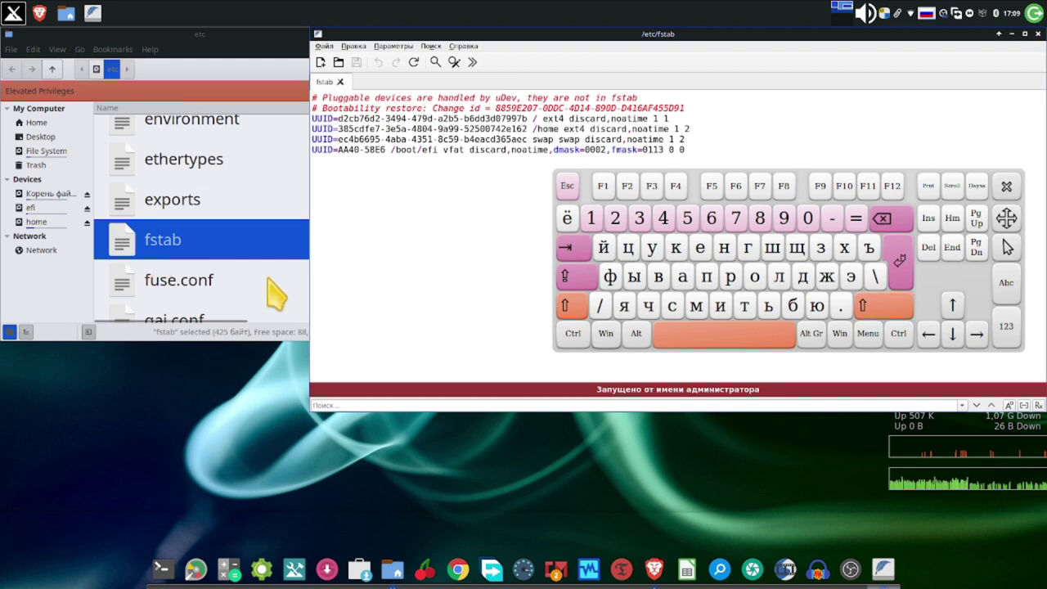
Enlarge the fstab text and hide the on-screen keyboard to examine the mount options of every partition line
left_click(573, 333)
scroll(463, 325, "up", 2)
scroll(464, 325, "up", 3)
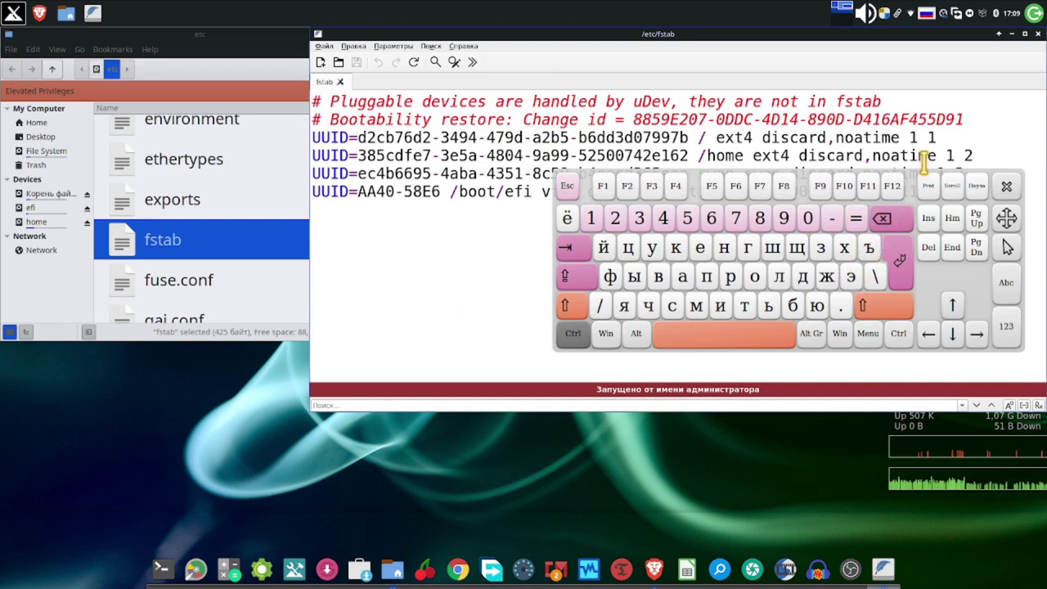
left_click(1007, 187)
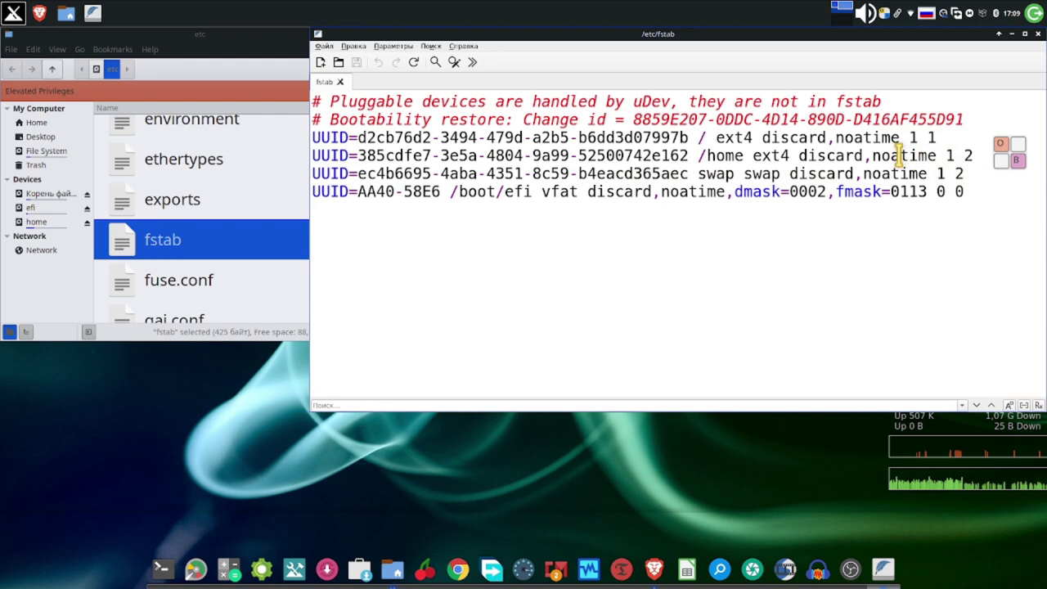
type("2")
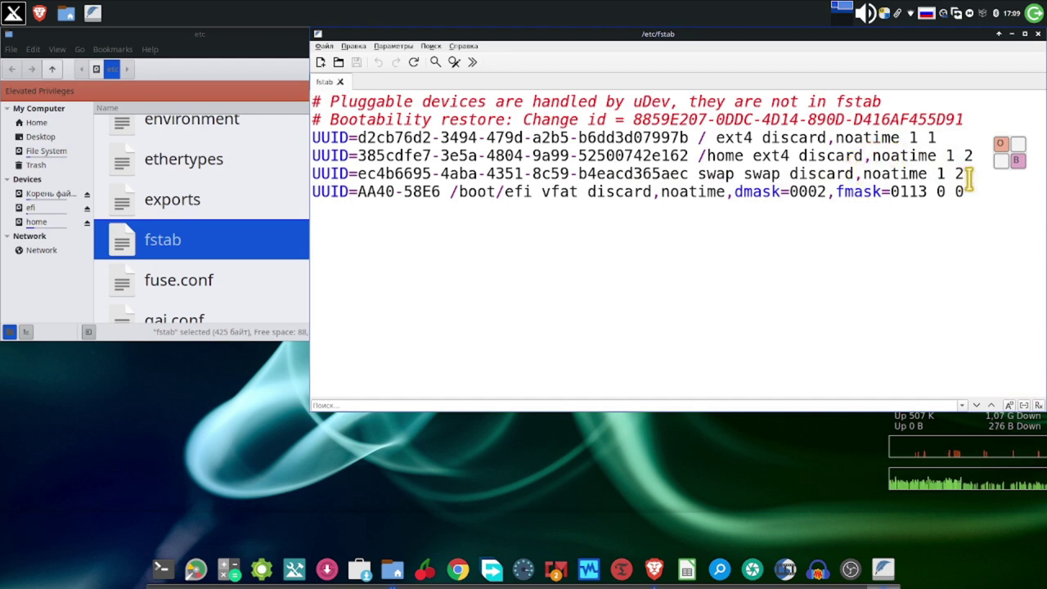
Bring back the on-screen keyboard, switch the keyboard layout to English and save the fstab file
left_click(324, 47)
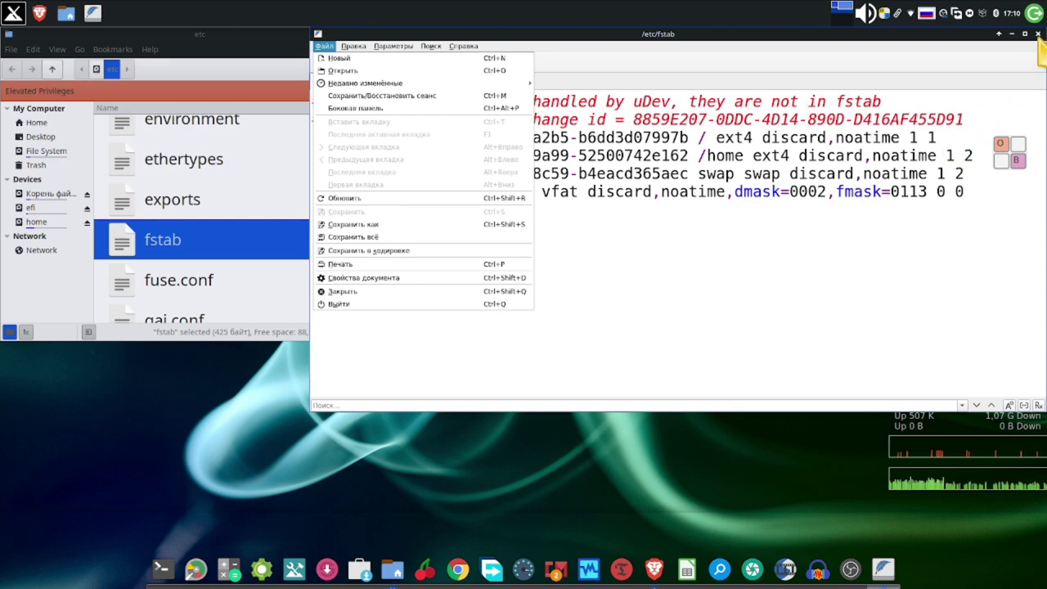
left_click(866, 272)
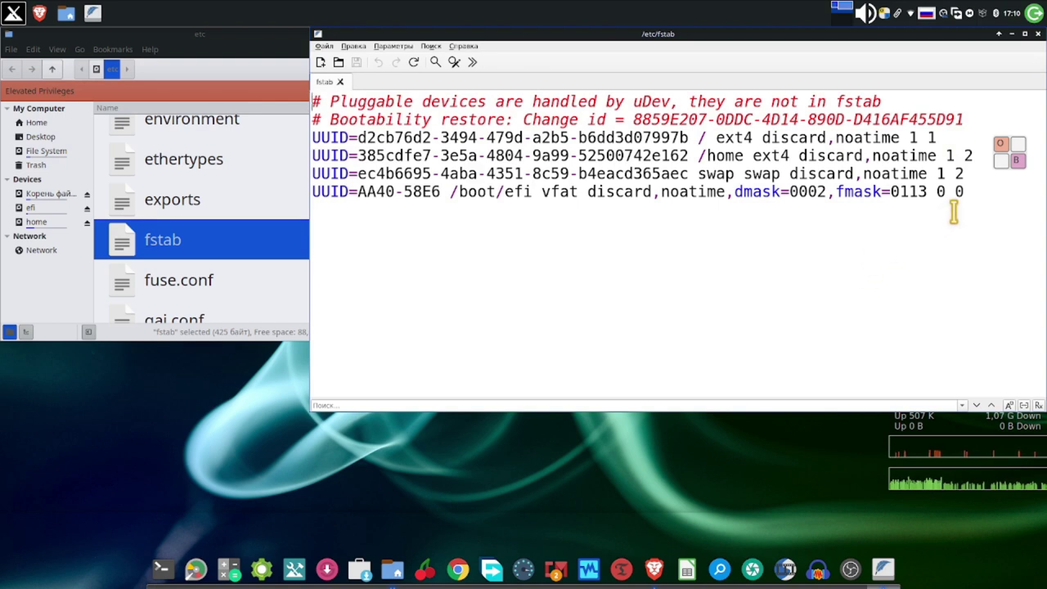
left_click(1017, 147)
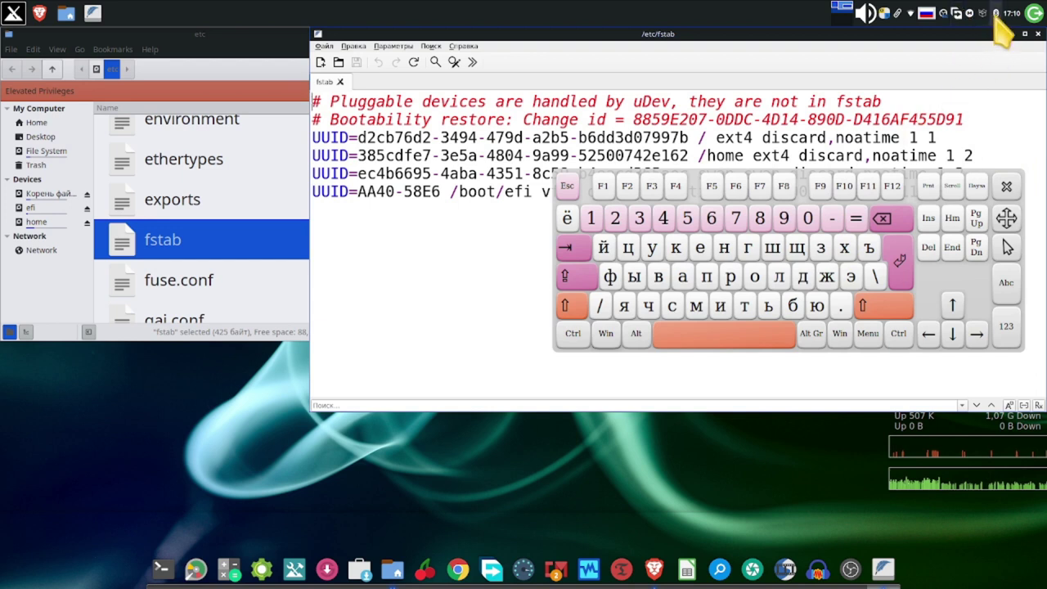
left_click(930, 14)
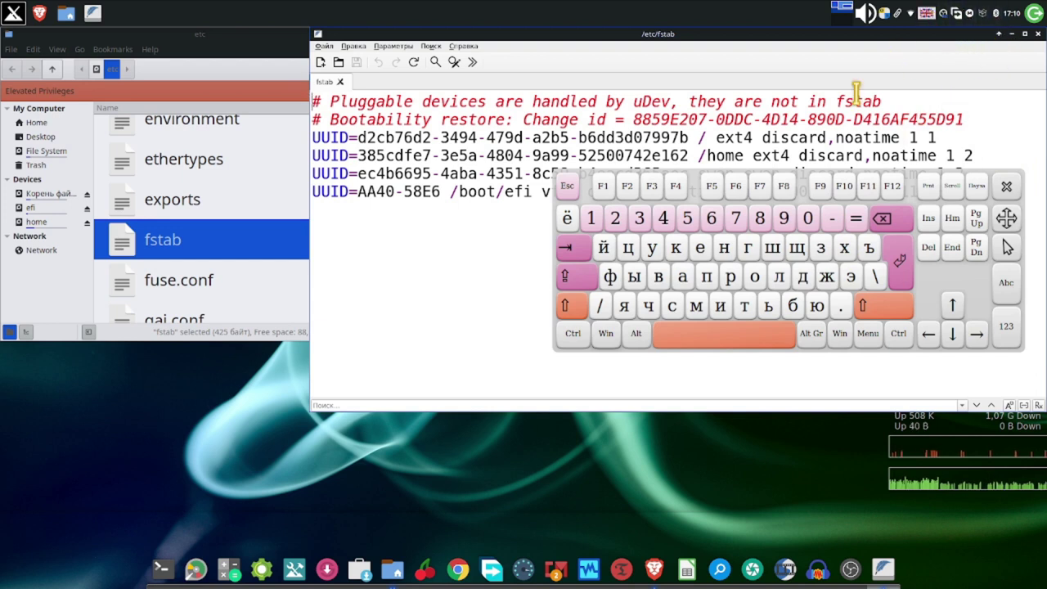
left_click(573, 333)
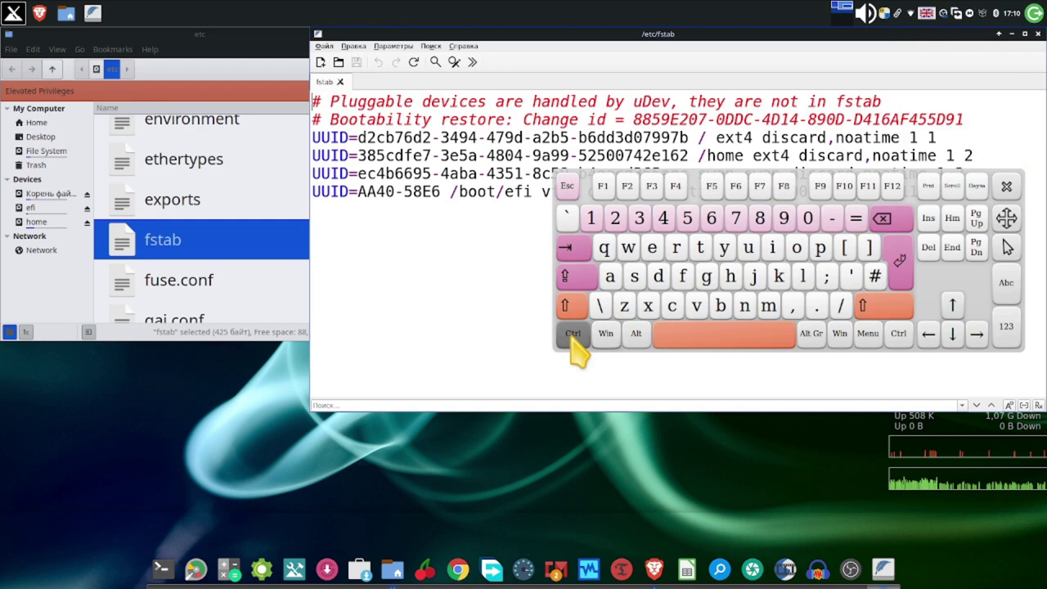
left_click(635, 278)
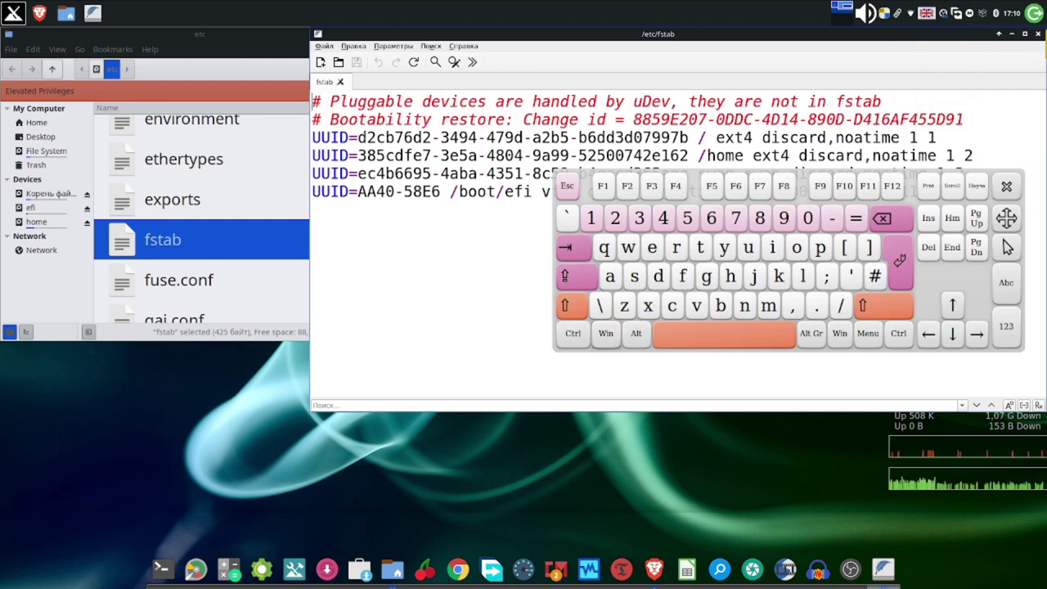
Close the fstab editor and both file manager windows, and move the on-screen keyboard clear of the Conky widget
left_click(1037, 35)
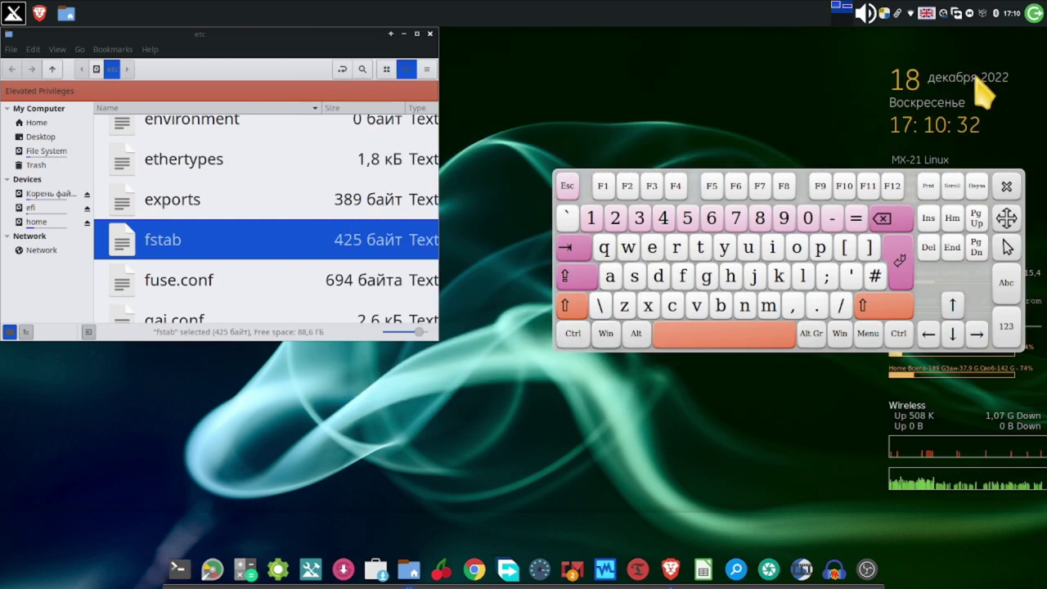
left_click(430, 34)
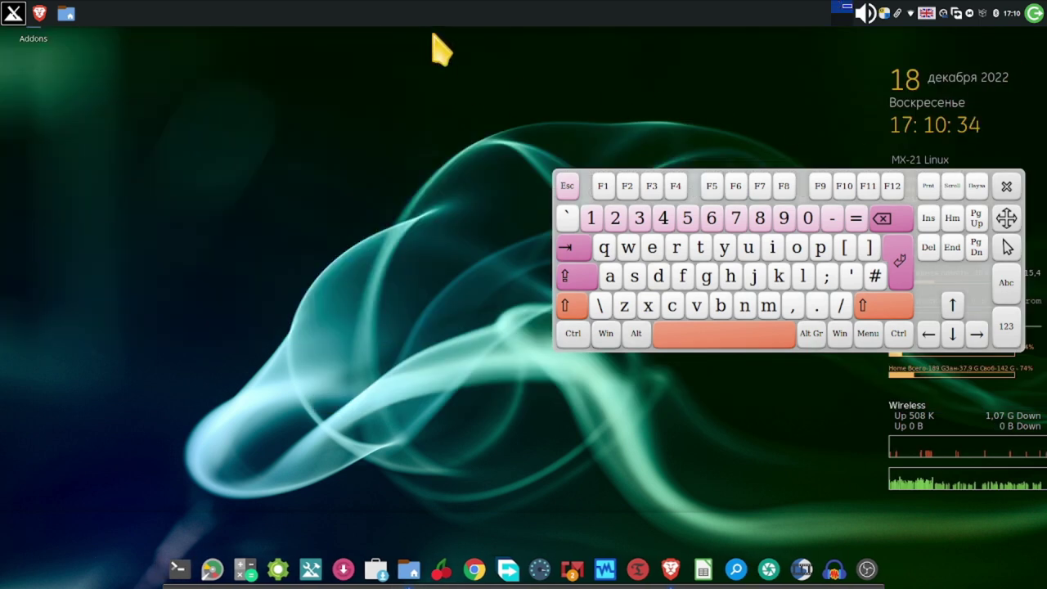
mouse_move(68, 20)
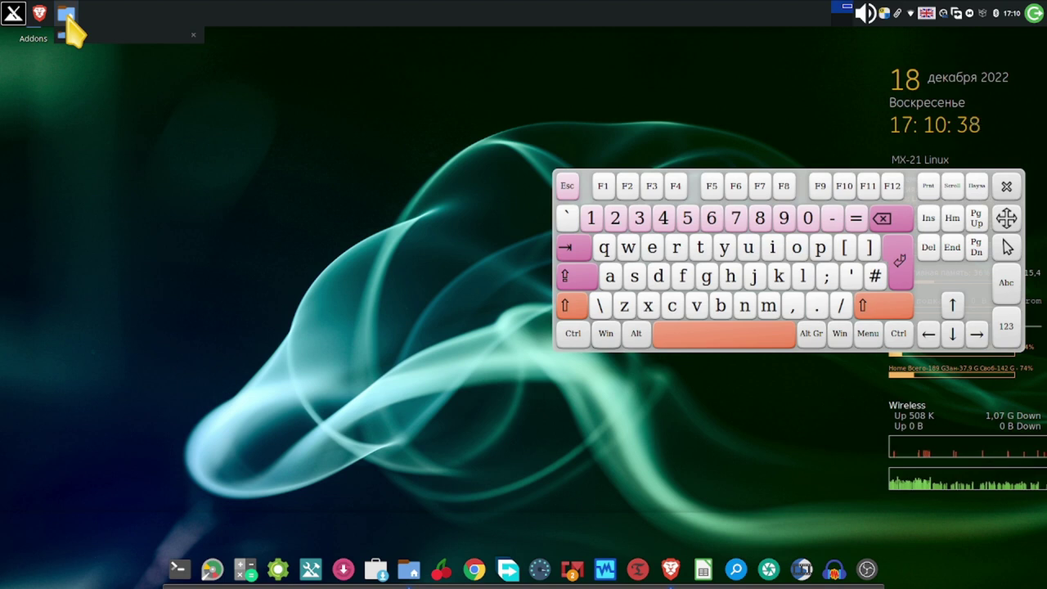
left_click(68, 24)
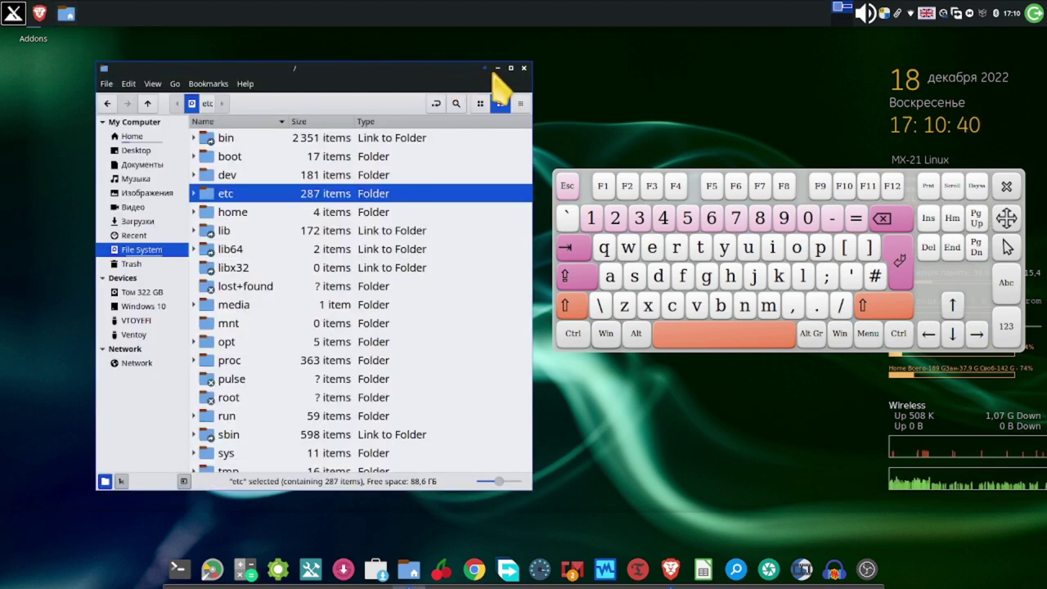
left_click(524, 68)
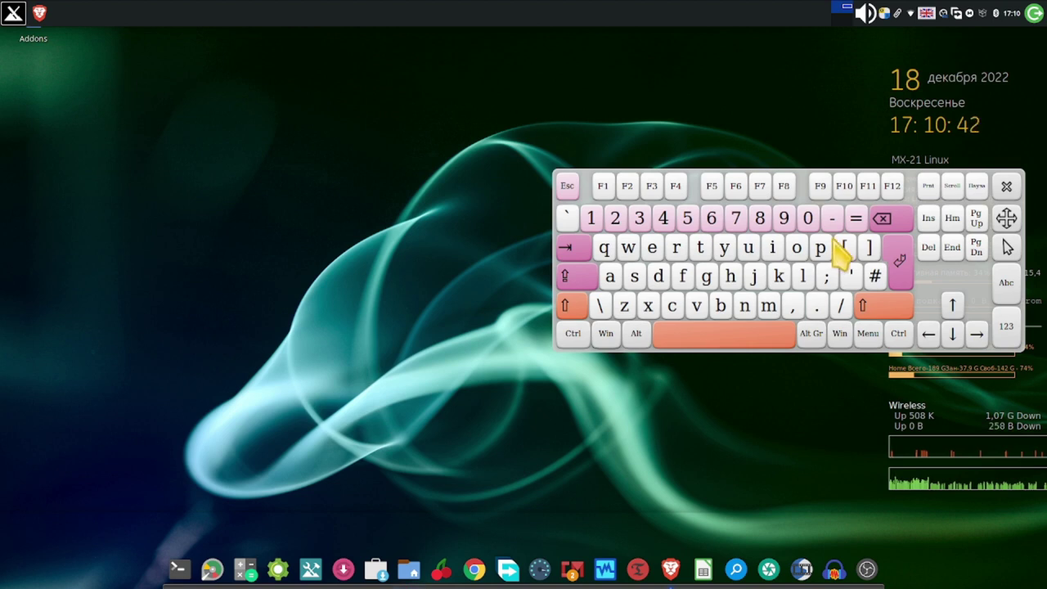
left_click_drag(1010, 229, 762, 180)
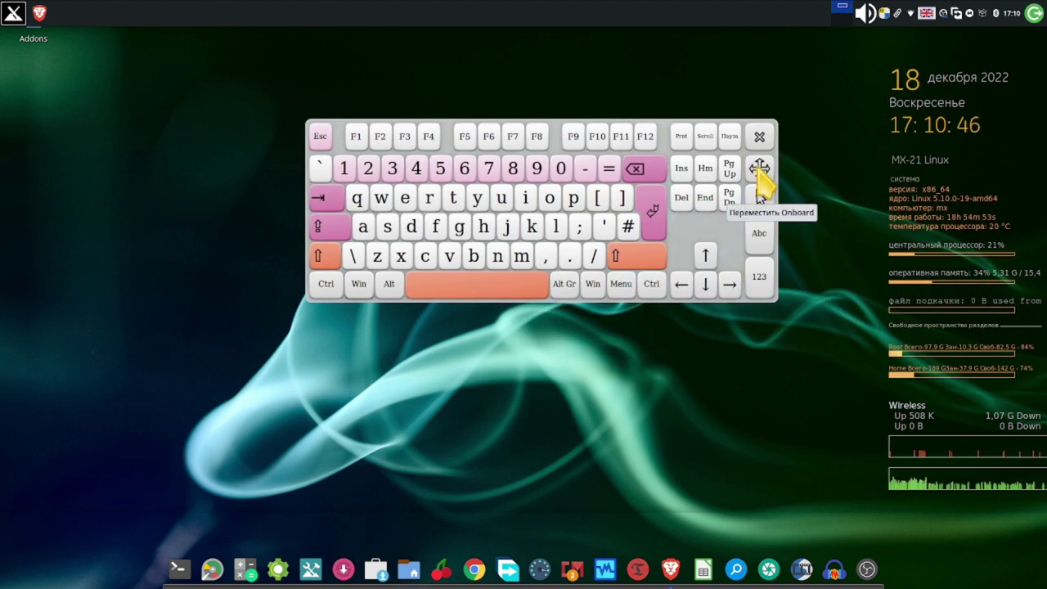